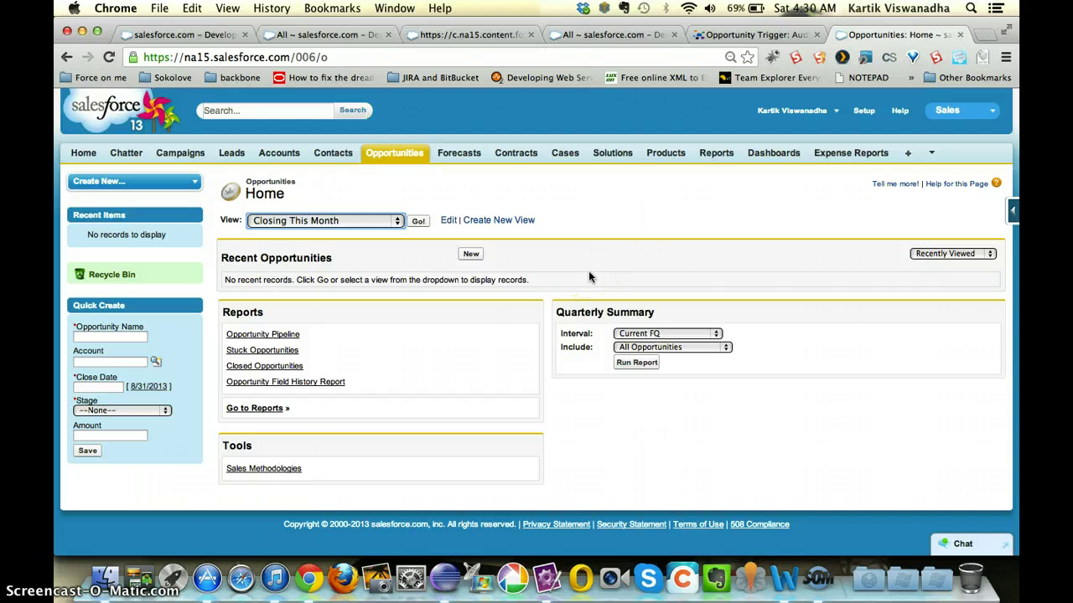
Start a new opportunity and check which record types are offered for it.
{"action": "left_click", "coordinate": [474, 257]}
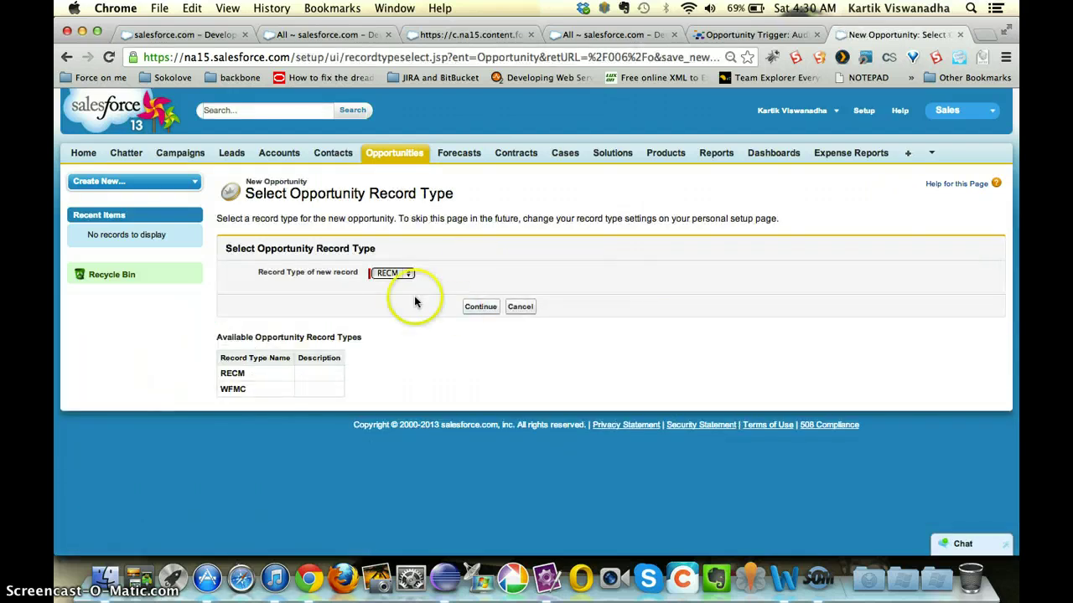
{"action": "left_click", "coordinate": [389, 274]}
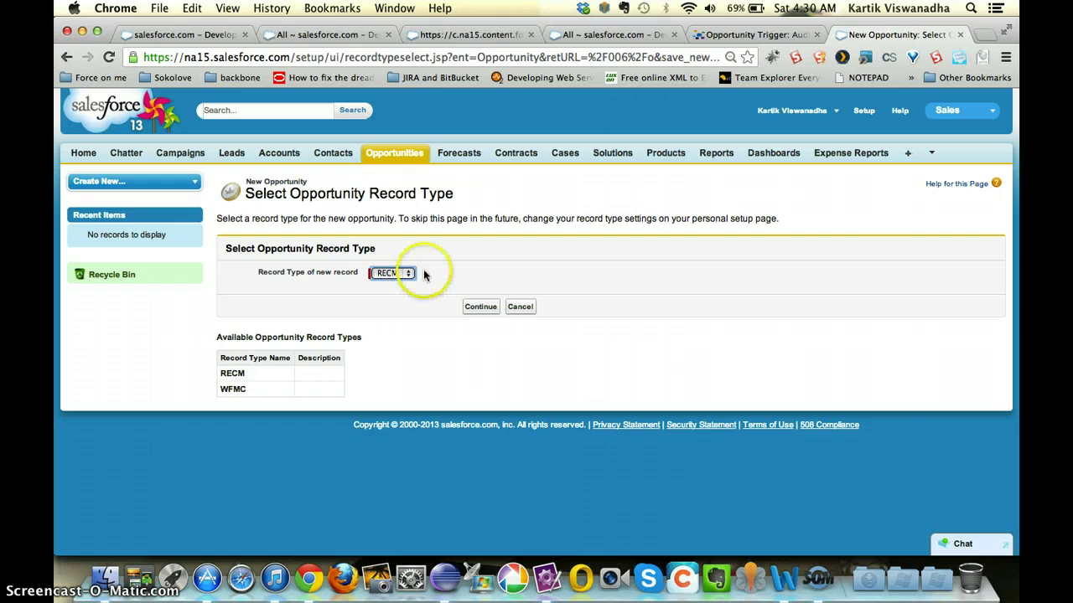
{"action": "left_click", "coordinate": [391, 273]}
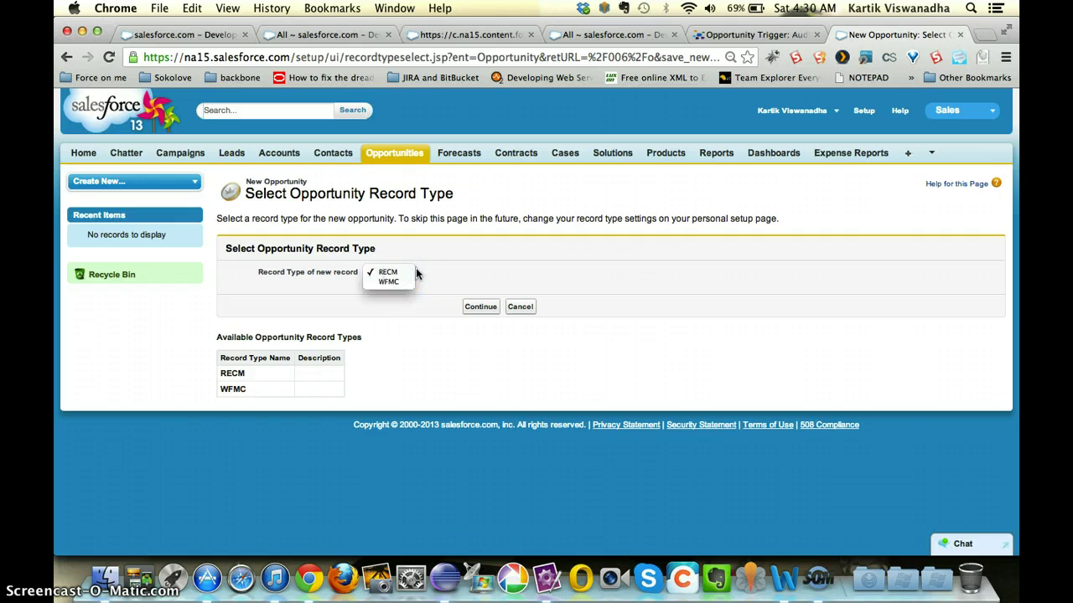
{"action": "left_click", "coordinate": [416, 273]}
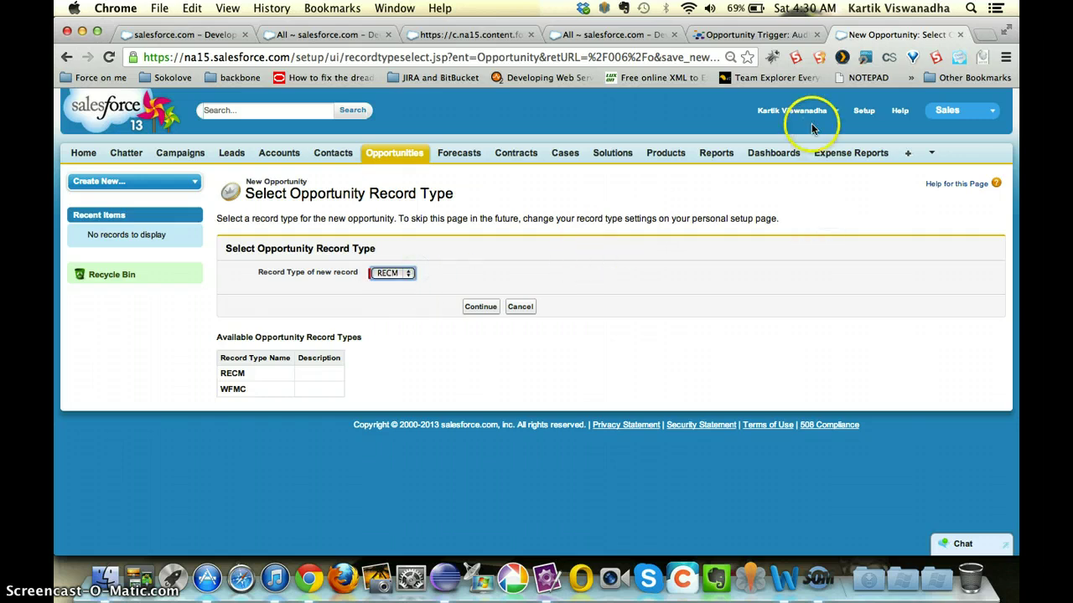
Find the Opportunity record types in Setup by searching for "opp" and start a new record type.
{"action": "left_click", "coordinate": [858, 118]}
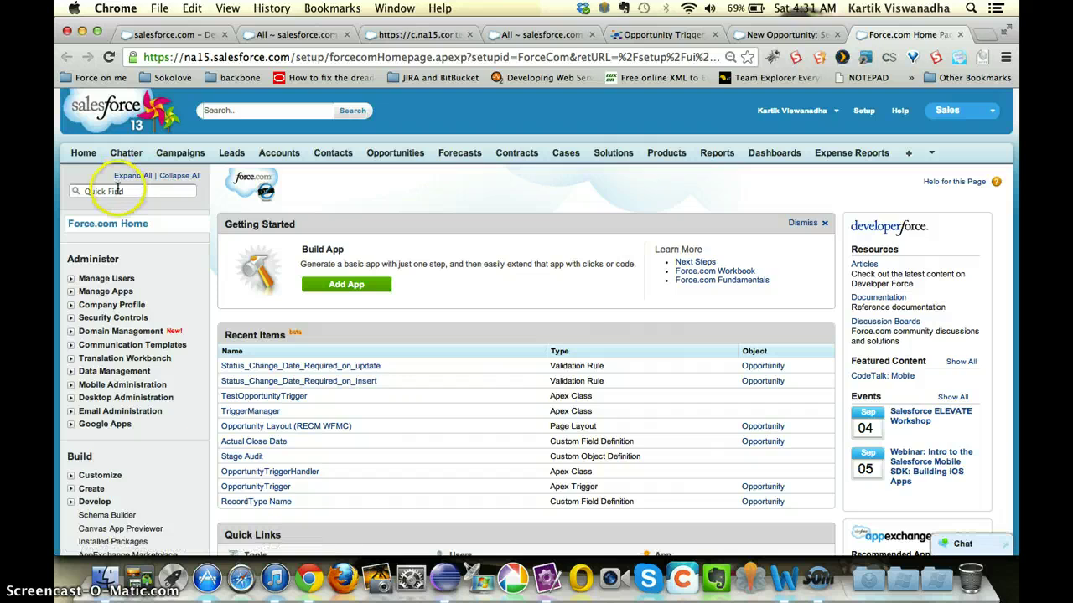
{"action": "left_click", "coordinate": [117, 190]}
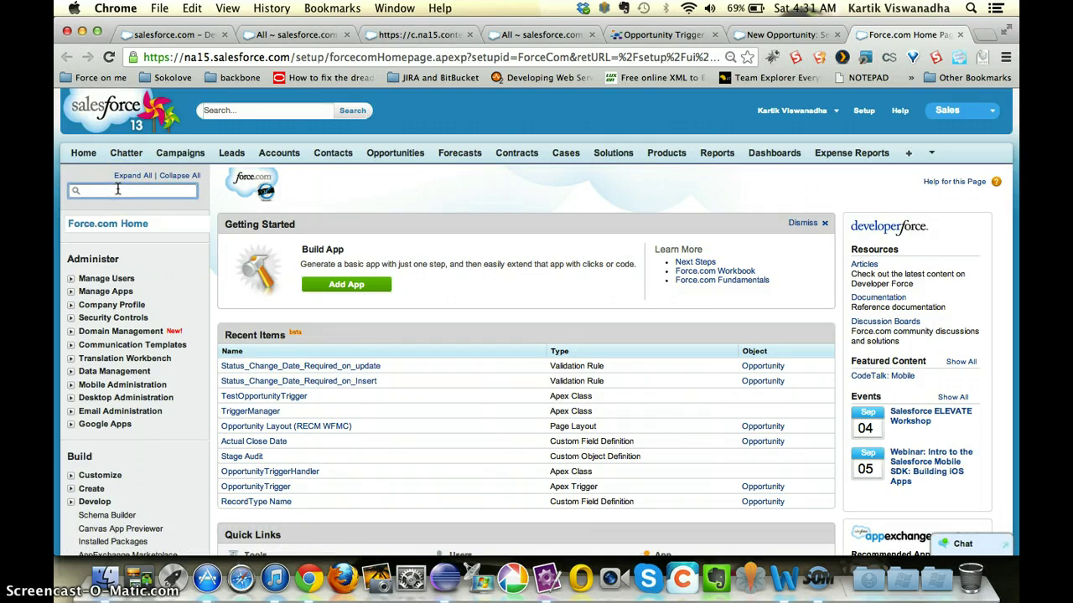
{"action": "type", "text": "opp"}
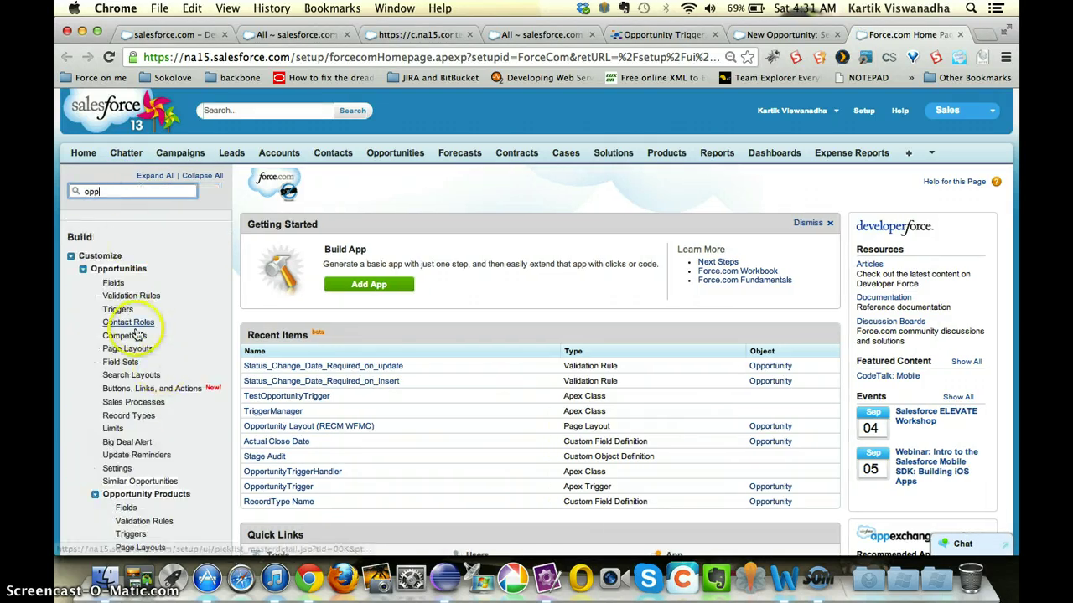
{"action": "left_click", "coordinate": [130, 416]}
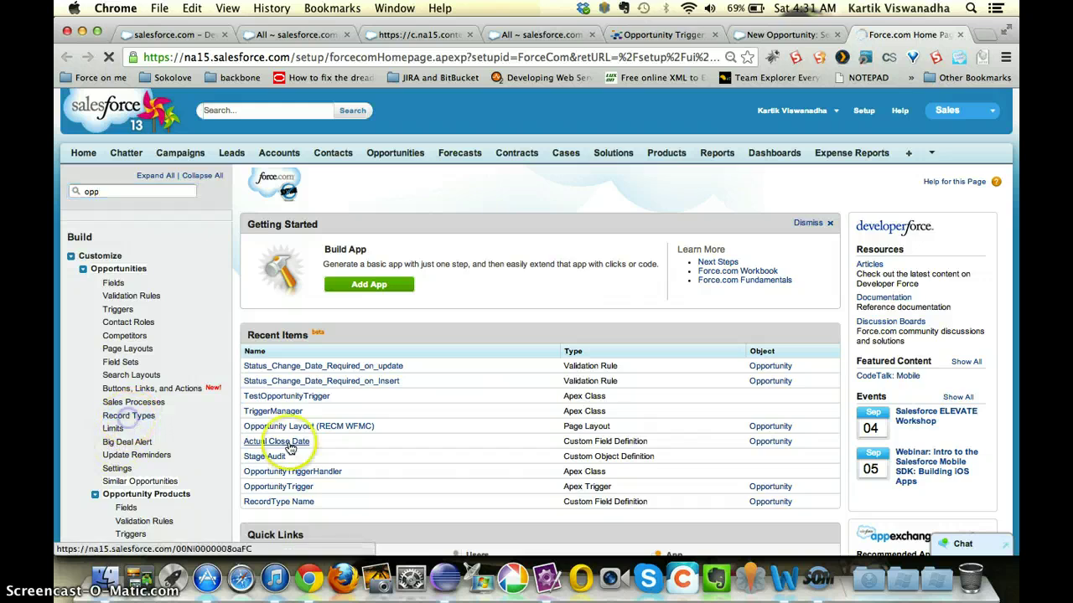
{"action": "left_click", "coordinate": [490, 262]}
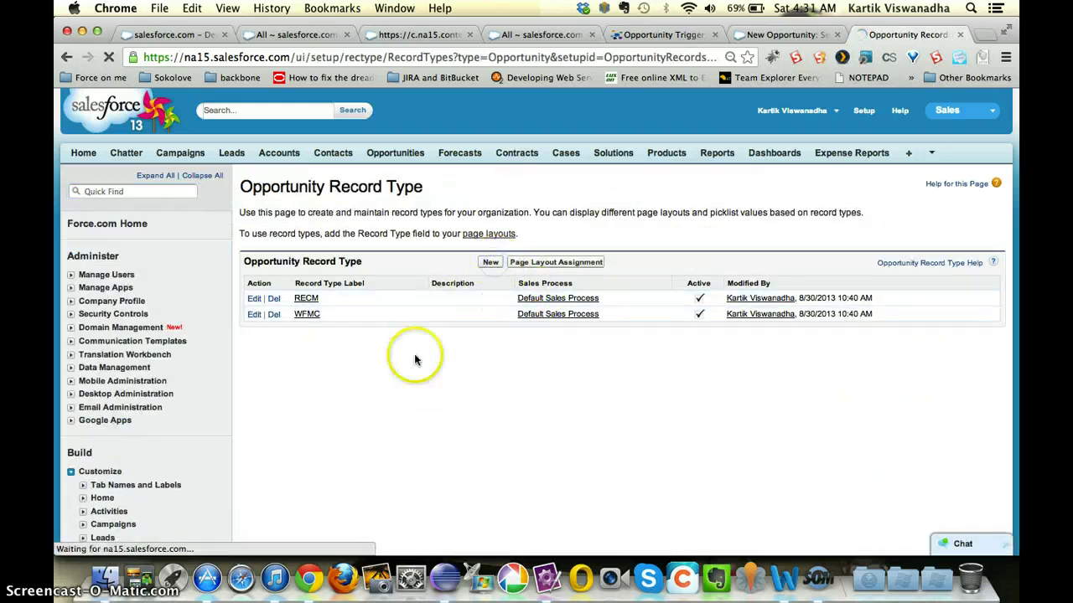
Define the record type with label and name TESTREC and the Default Sales Process, and make it active.
{"action": "left_click", "coordinate": [421, 325]}
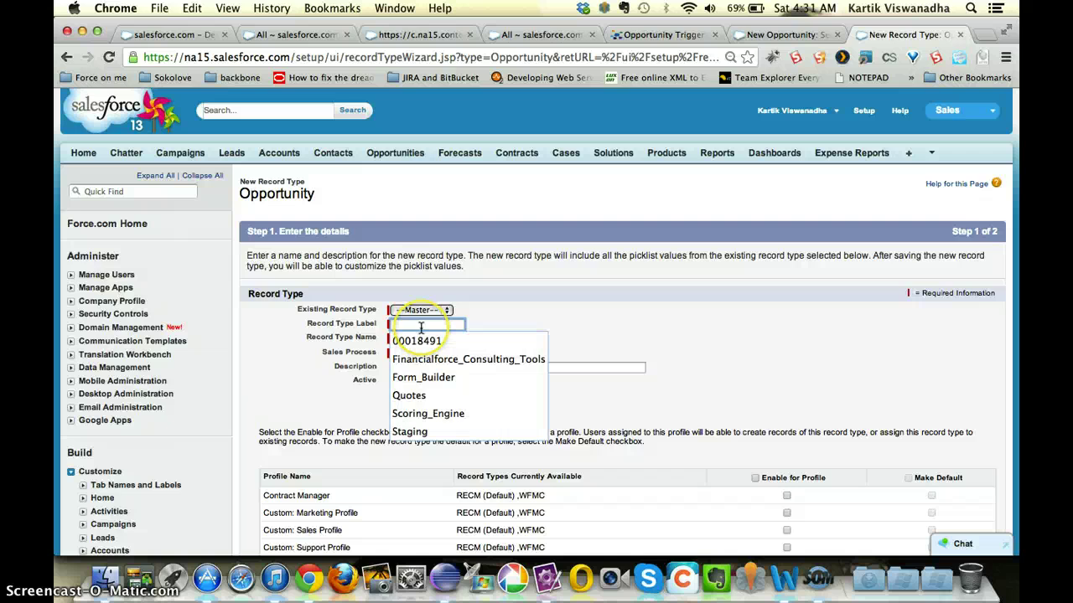
{"action": "type", "text": "TESTREC"}
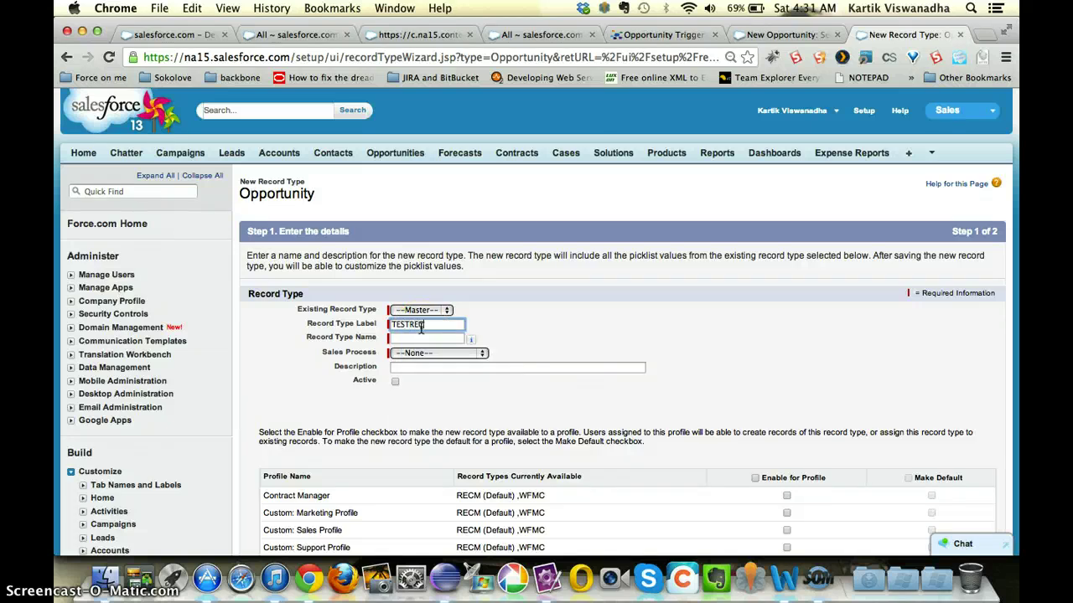
{"action": "key", "text": "Tab"}
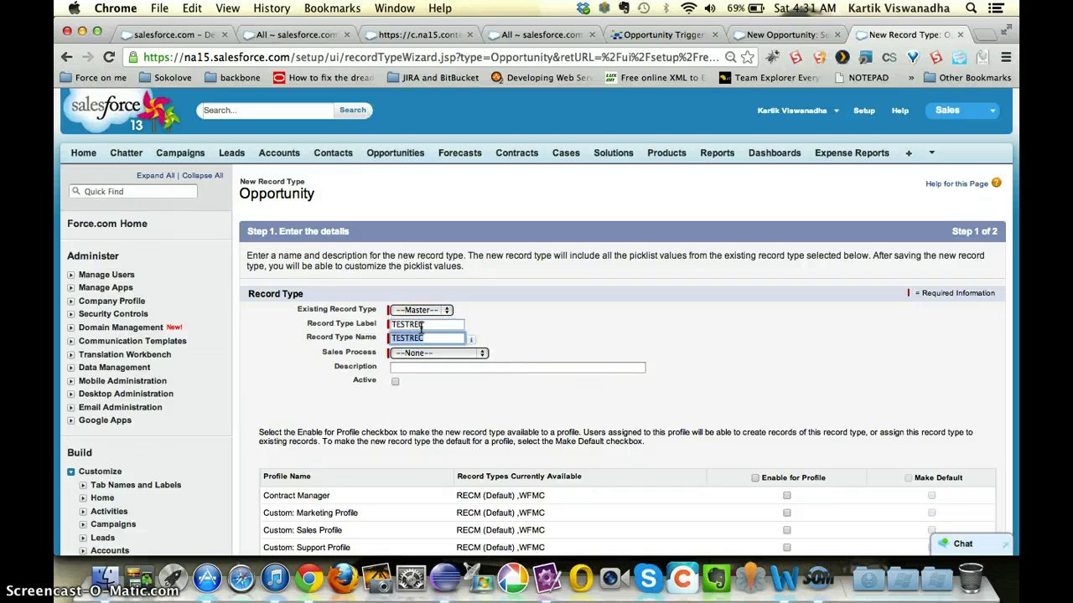
{"action": "left_click", "coordinate": [455, 353]}
{"action": "left_click", "coordinate": [446, 361]}
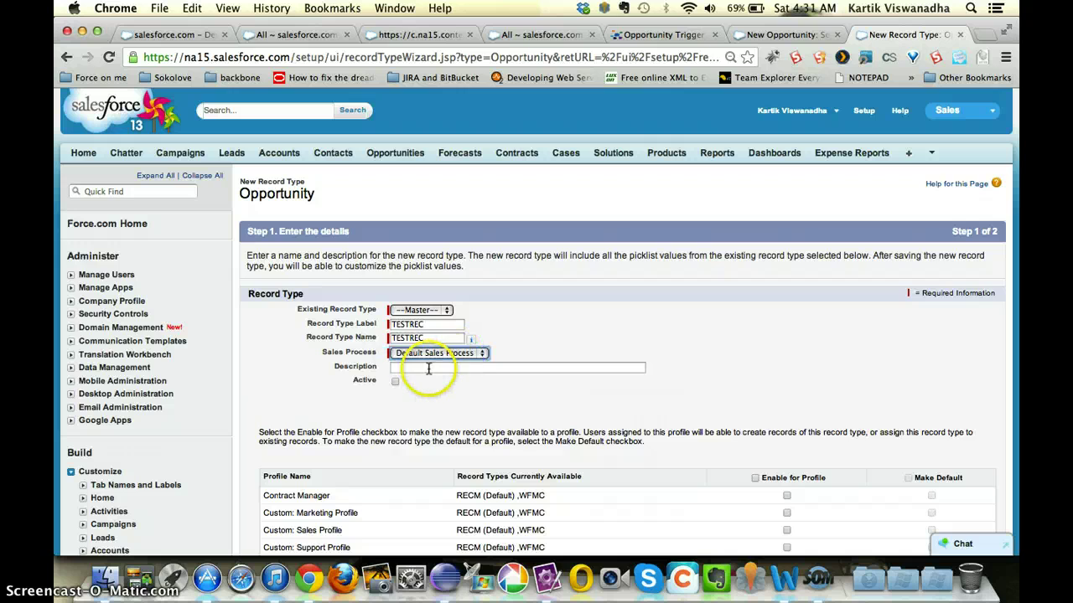
{"action": "left_click", "coordinate": [396, 382]}
Enable the TESTREC record type for all profiles and proceed to the page layout assignment.
{"action": "scroll", "coordinate": [629, 414], "scroll_direction": "down", "scroll_amount": 3}
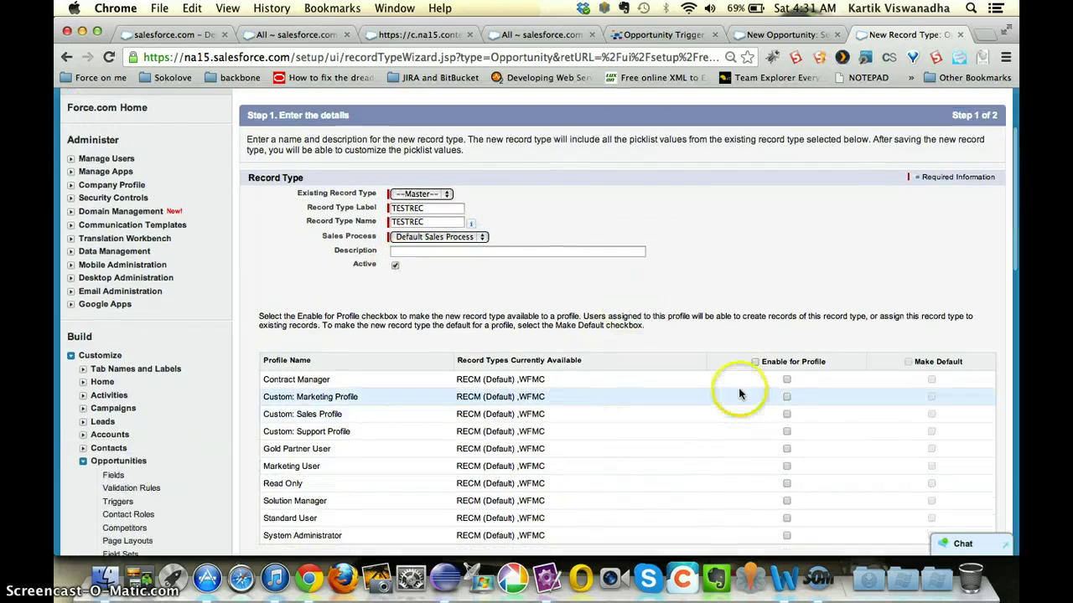
{"action": "left_click", "coordinate": [754, 361]}
{"action": "scroll", "coordinate": [788, 447], "scroll_direction": "down", "scroll_amount": 5}
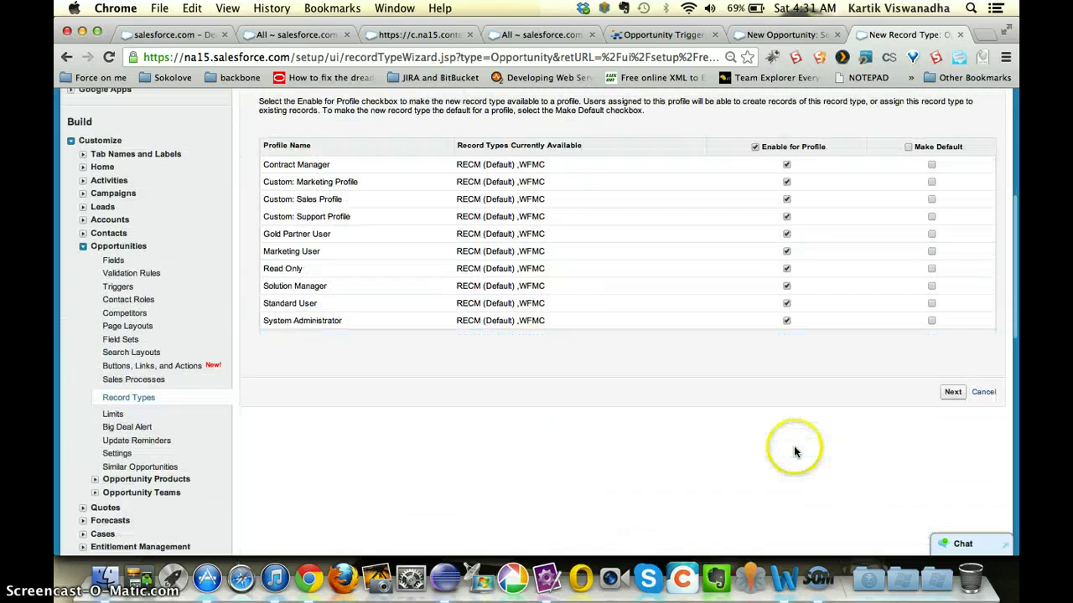
{"action": "left_click", "coordinate": [953, 392]}
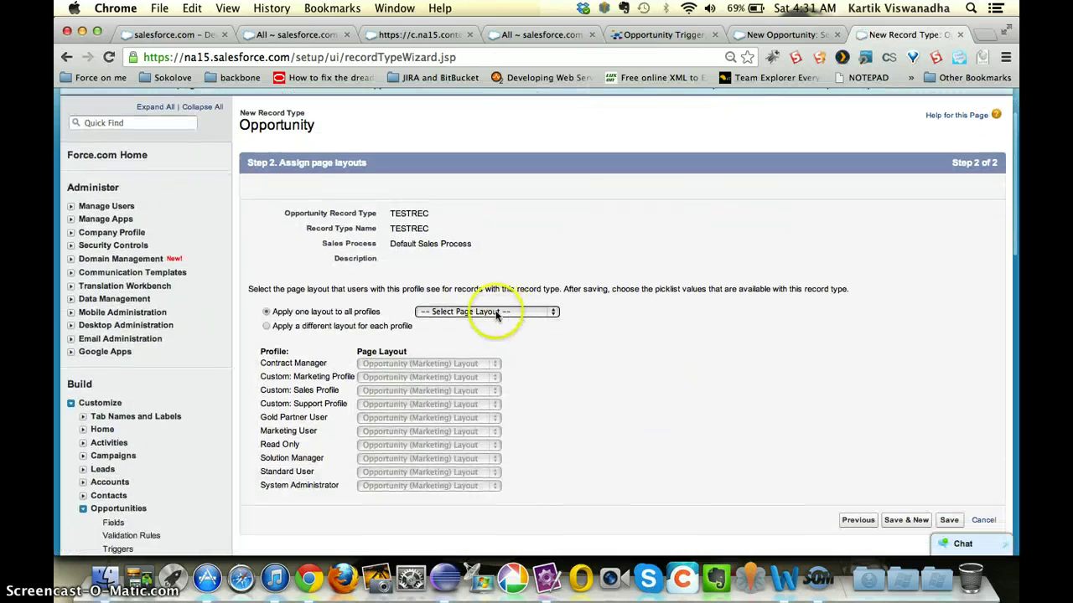
Apply Opportunity Layout to all profiles for the TESTREC record type and save it.
{"action": "left_click", "coordinate": [497, 313]}
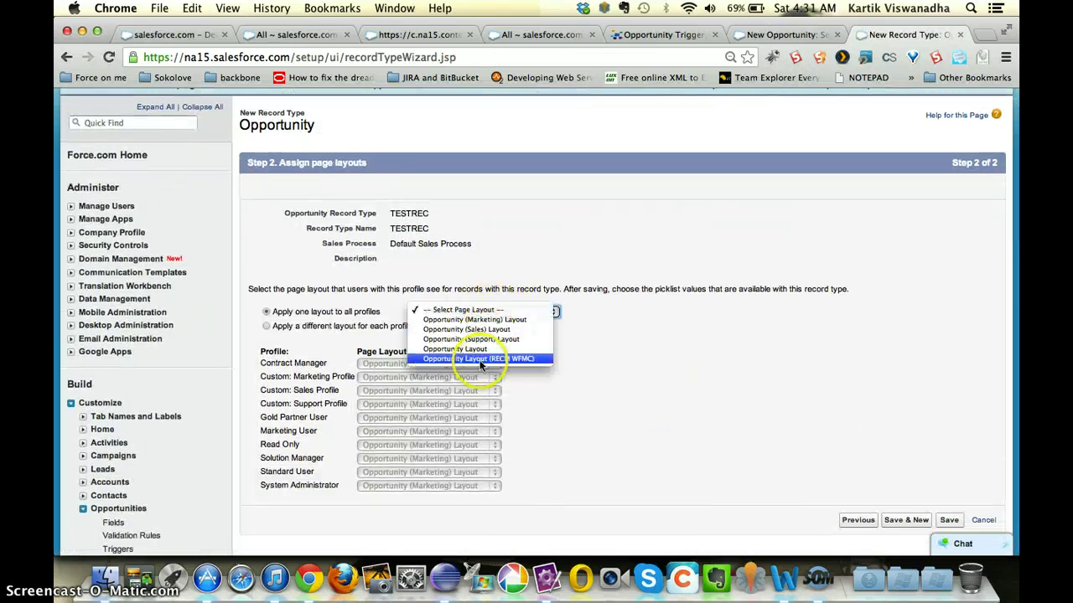
{"action": "left_click", "coordinate": [465, 348]}
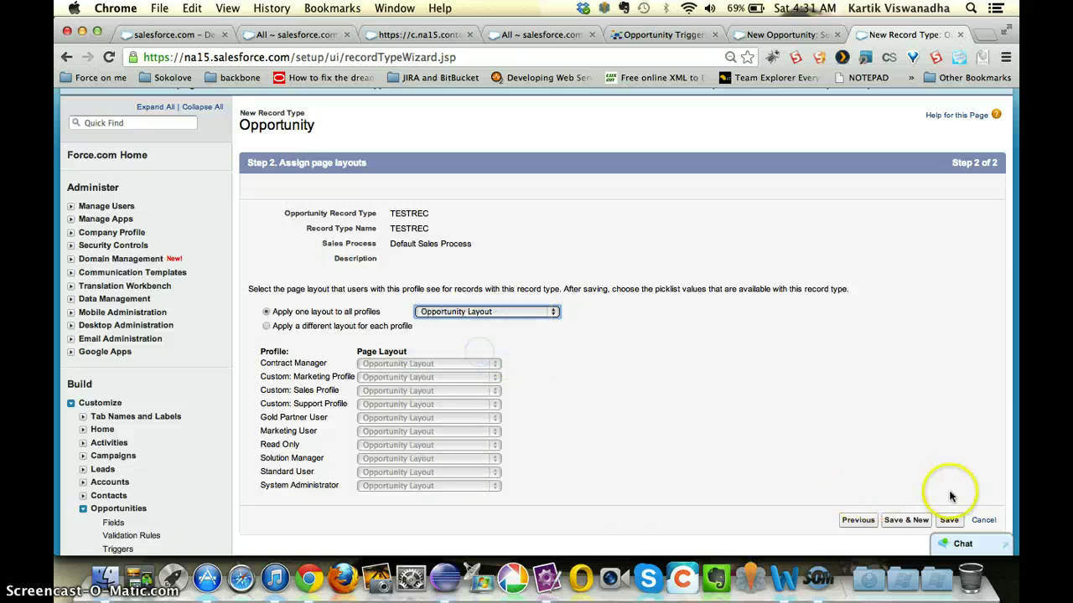
{"action": "left_click", "coordinate": [949, 519]}
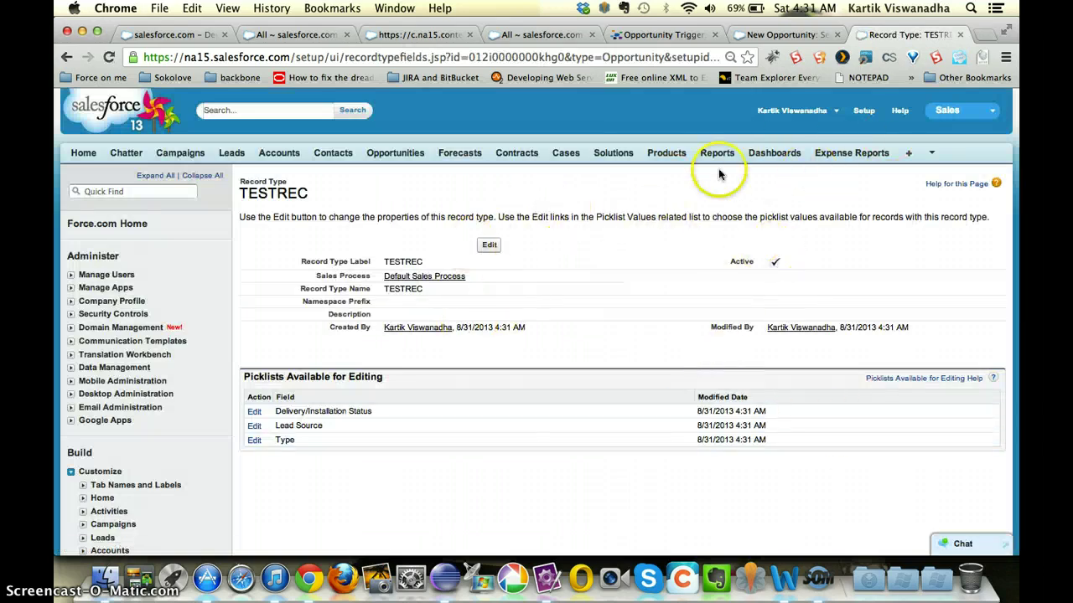
Return to the pending new opportunity, cancel it, and start a fresh one with the RECM record type.
{"action": "left_click", "coordinate": [783, 34]}
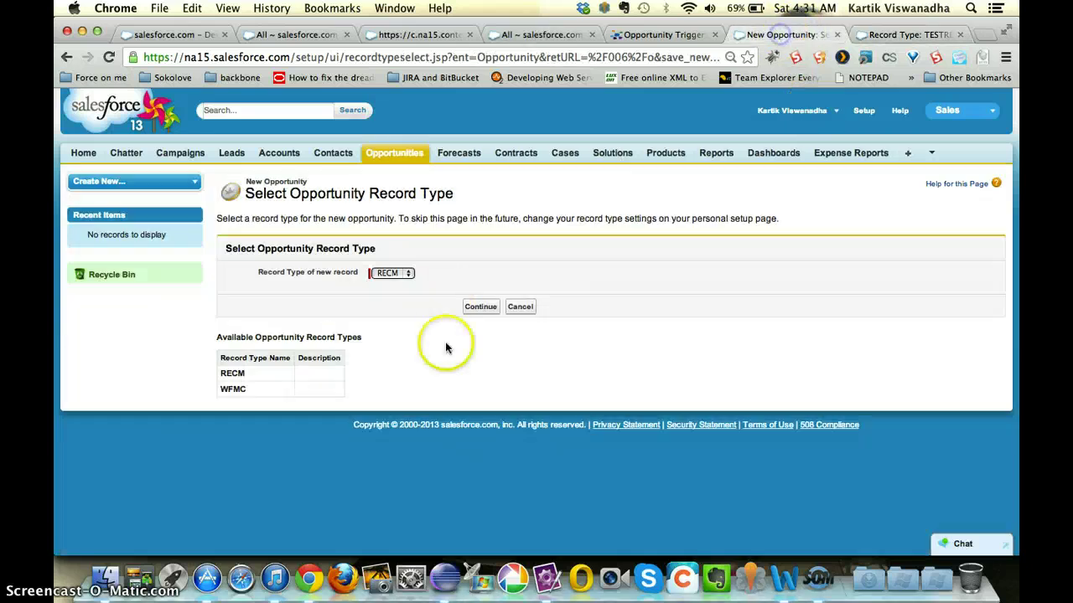
{"action": "left_click", "coordinate": [520, 307]}
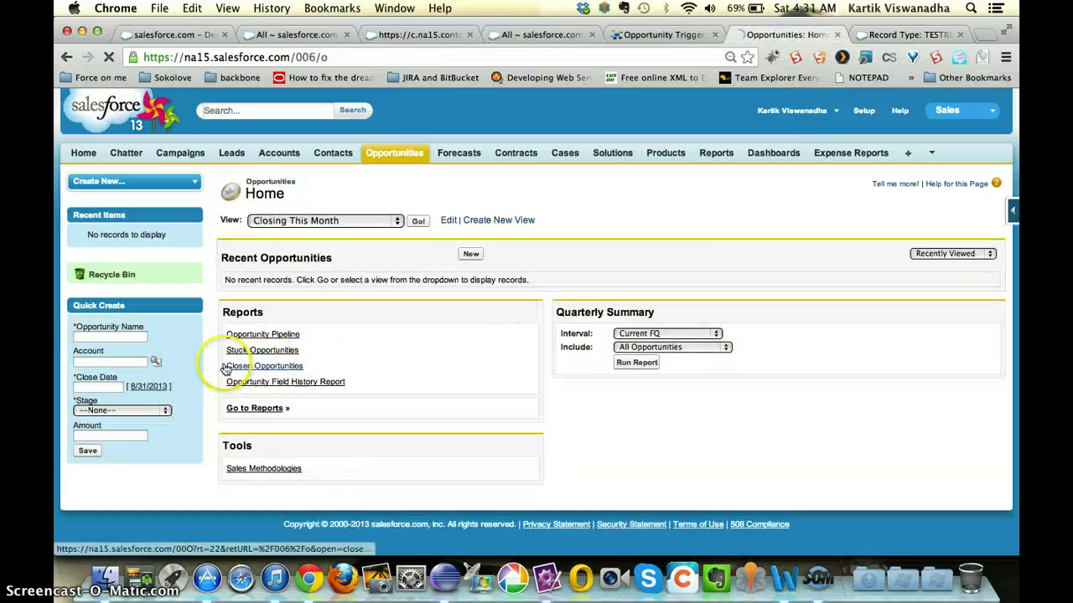
{"action": "left_click", "coordinate": [471, 254]}
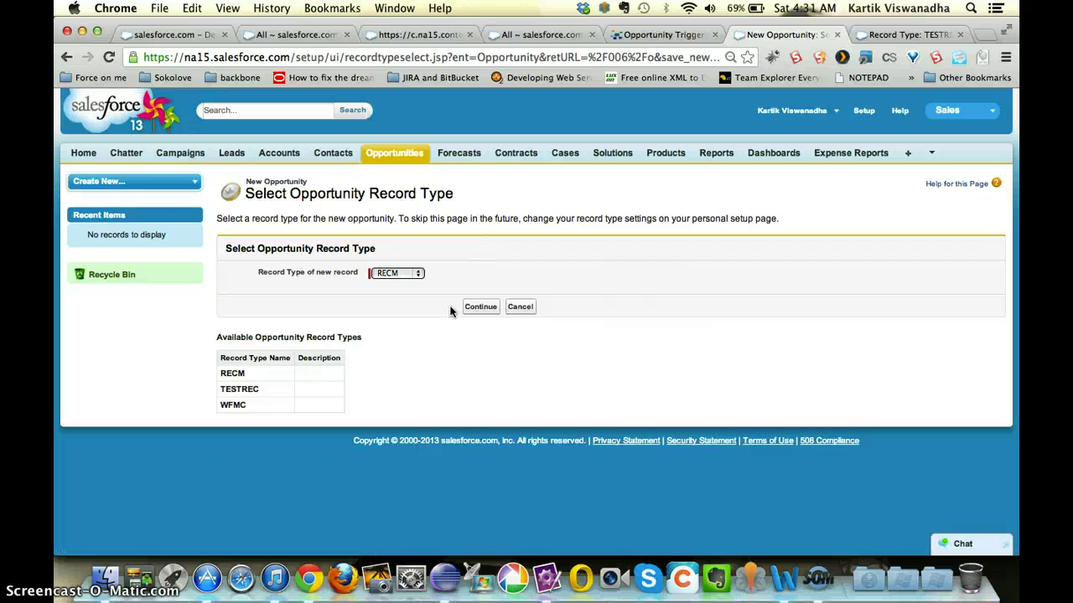
{"action": "left_click", "coordinate": [400, 274]}
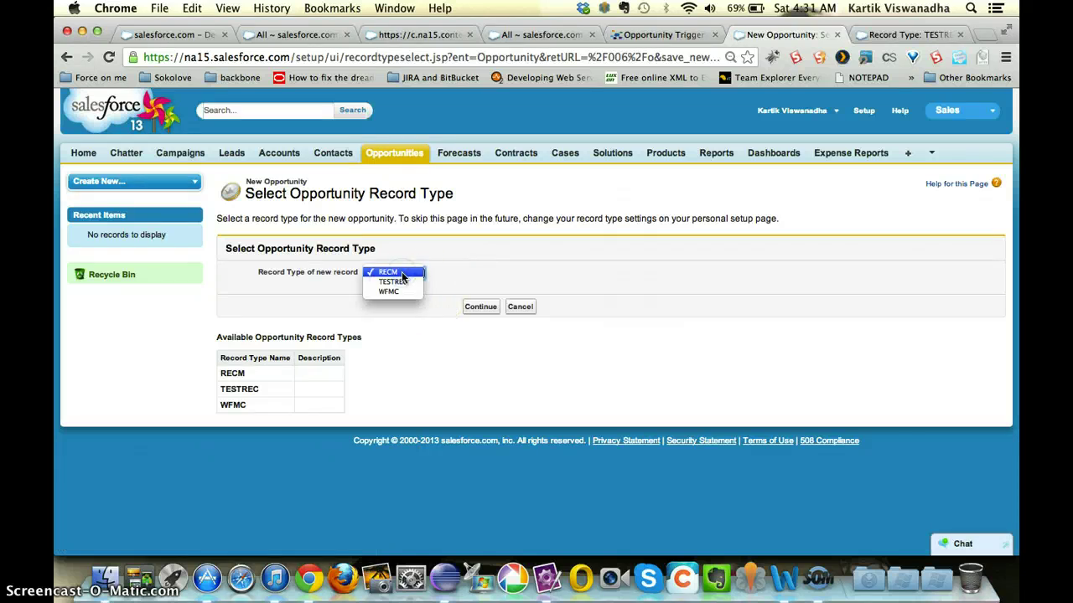
{"action": "left_click", "coordinate": [407, 274]}
{"action": "left_click", "coordinate": [480, 306]}
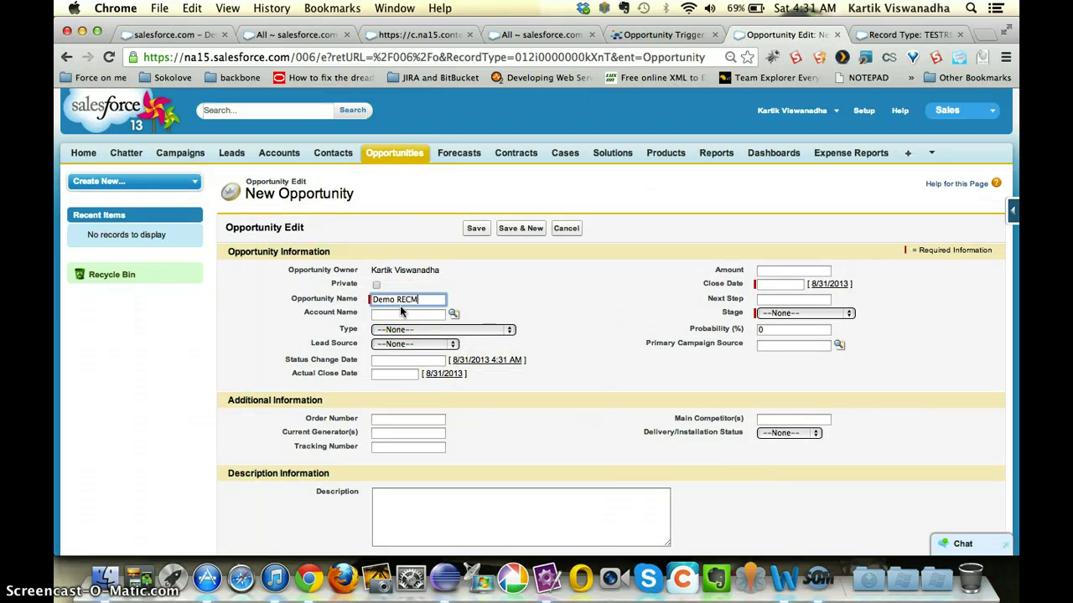
Name the opportunity Demo RECM Opp, set its close date to 8/31/2013 and stage to Prospecting, and try to save it.
{"action": "type", "text": "Demo RECM Opp"}
{"action": "left_click", "coordinate": [769, 284]}
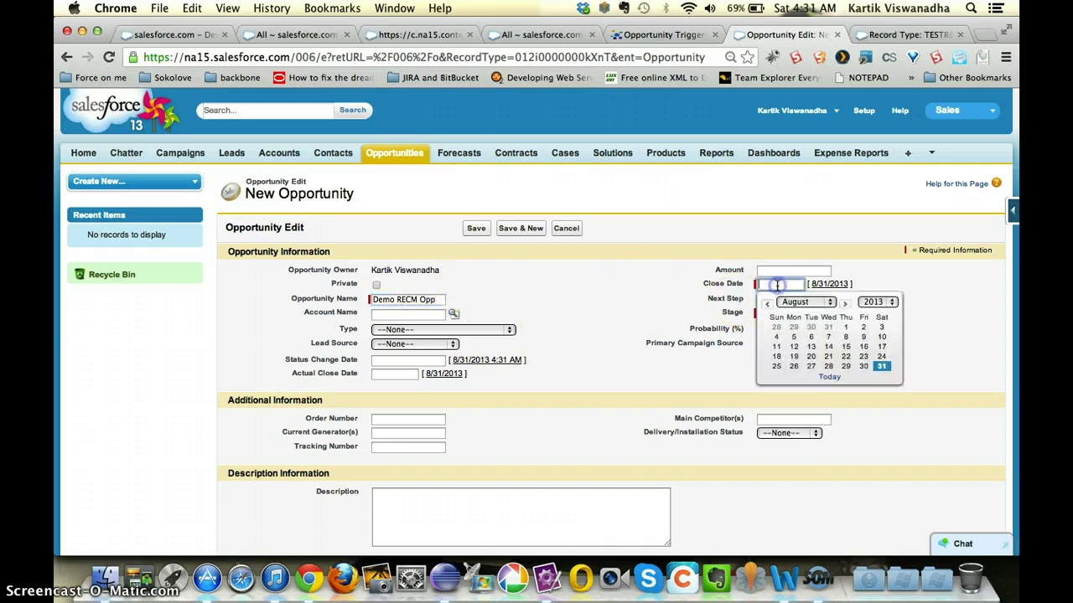
{"action": "left_click", "coordinate": [880, 367]}
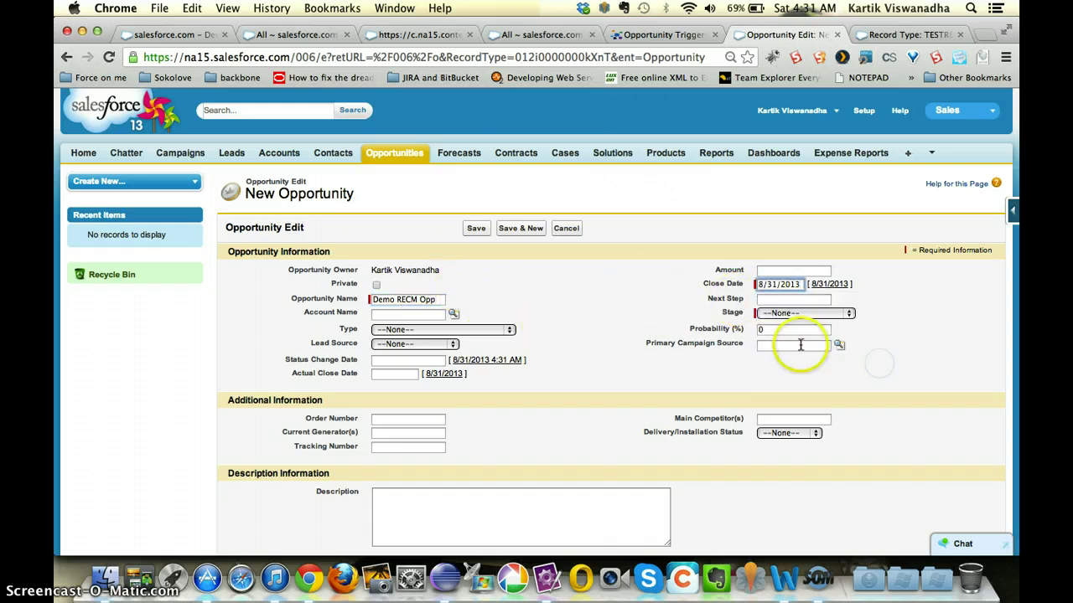
{"action": "left_click", "coordinate": [792, 314]}
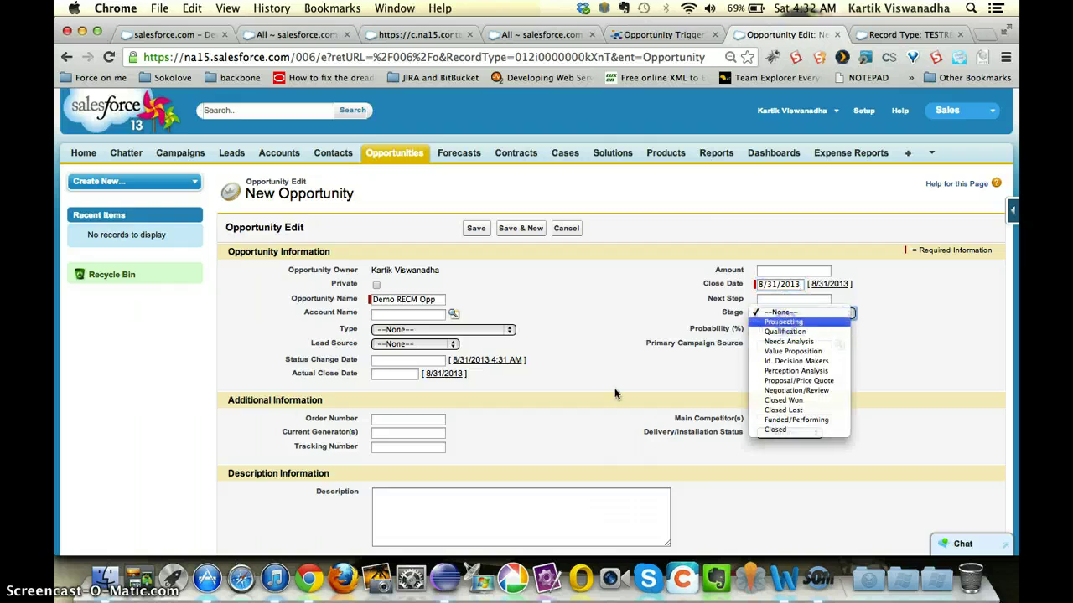
{"action": "left_click", "coordinate": [784, 322]}
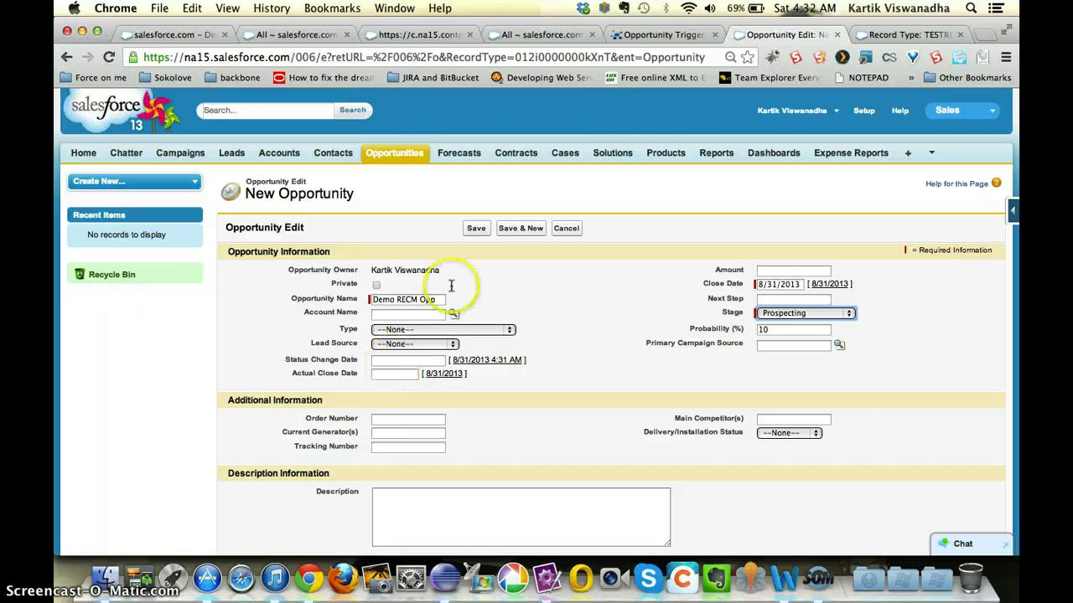
{"action": "left_click", "coordinate": [476, 228]}
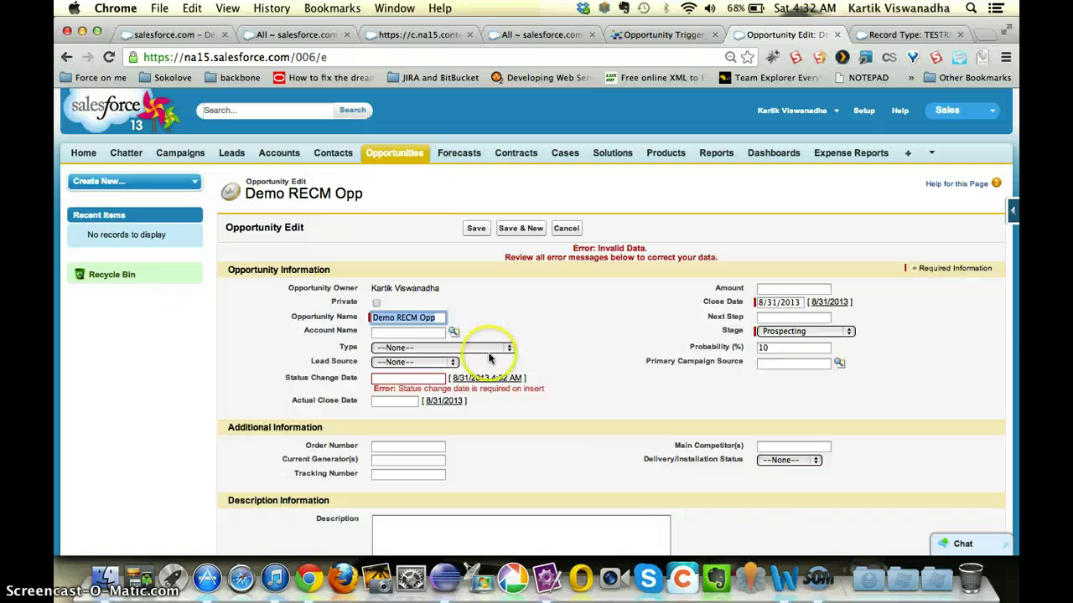
Set the opportunity's Status Change Date to 8/31/2013 4:32 AM and save the record.
{"action": "scroll", "coordinate": [553, 352], "scroll_direction": "down", "scroll_amount": 2}
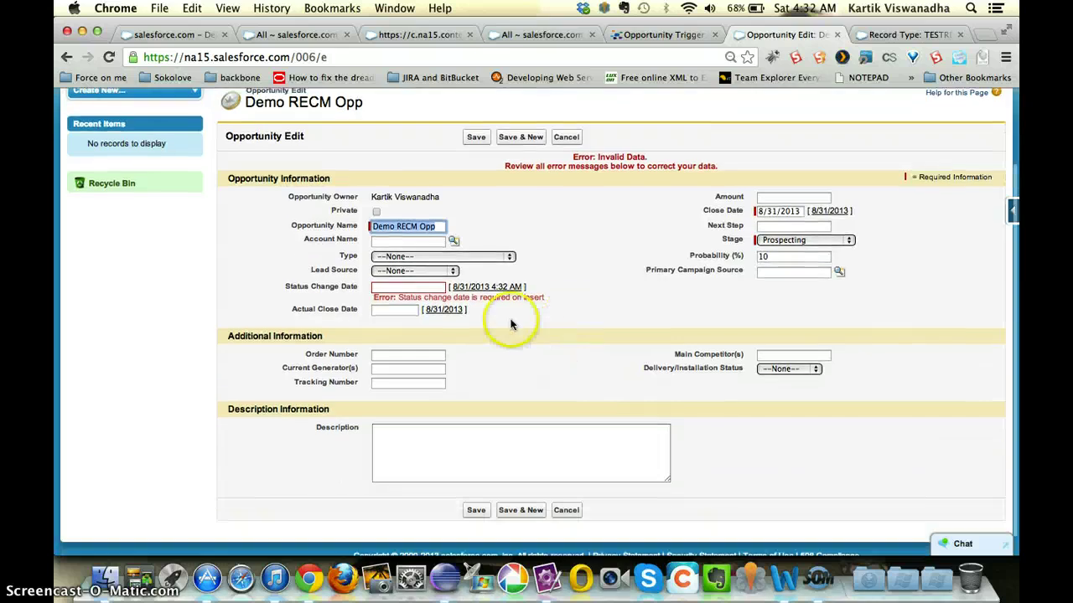
{"action": "left_click", "coordinate": [486, 287]}
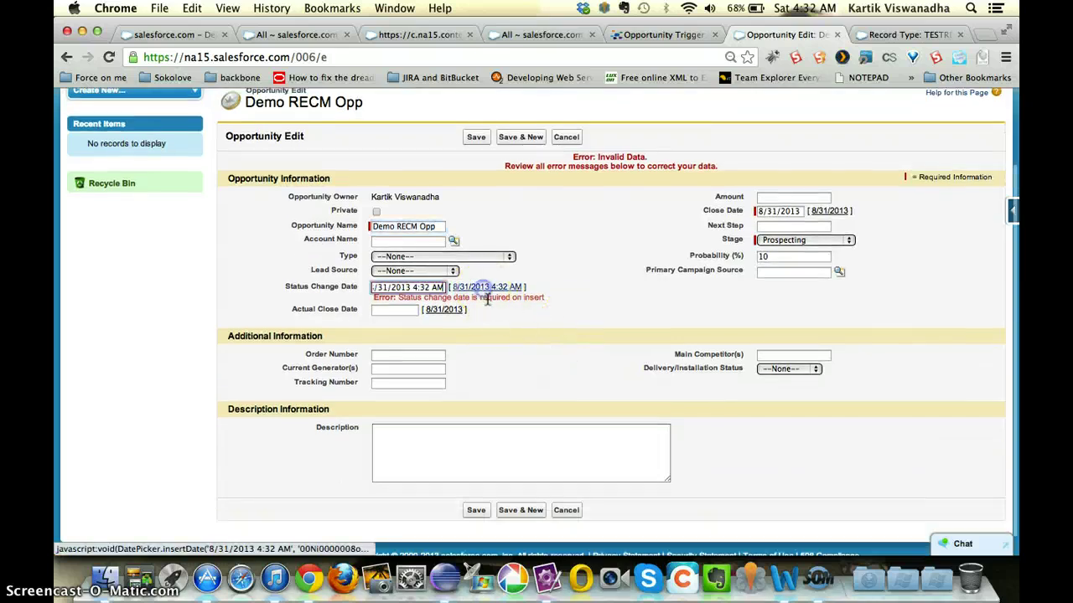
{"action": "left_click", "coordinate": [475, 137]}
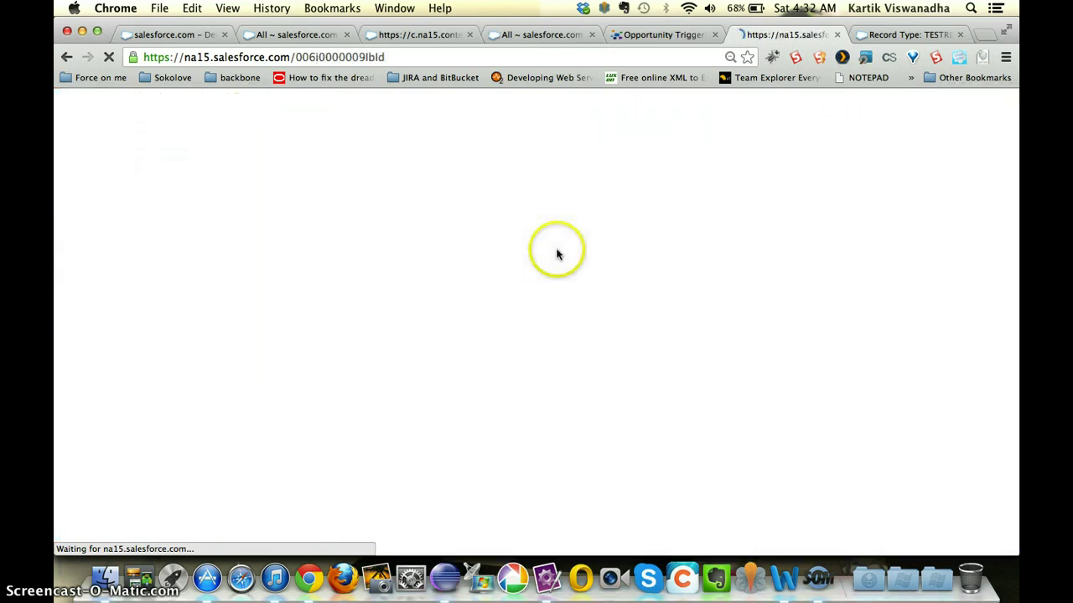
Enter "Updating a field which is not stage" as the Demo RECM Opp opportunity's description and save the record.
{"action": "scroll", "coordinate": [576, 385], "scroll_direction": "down", "scroll_amount": 5}
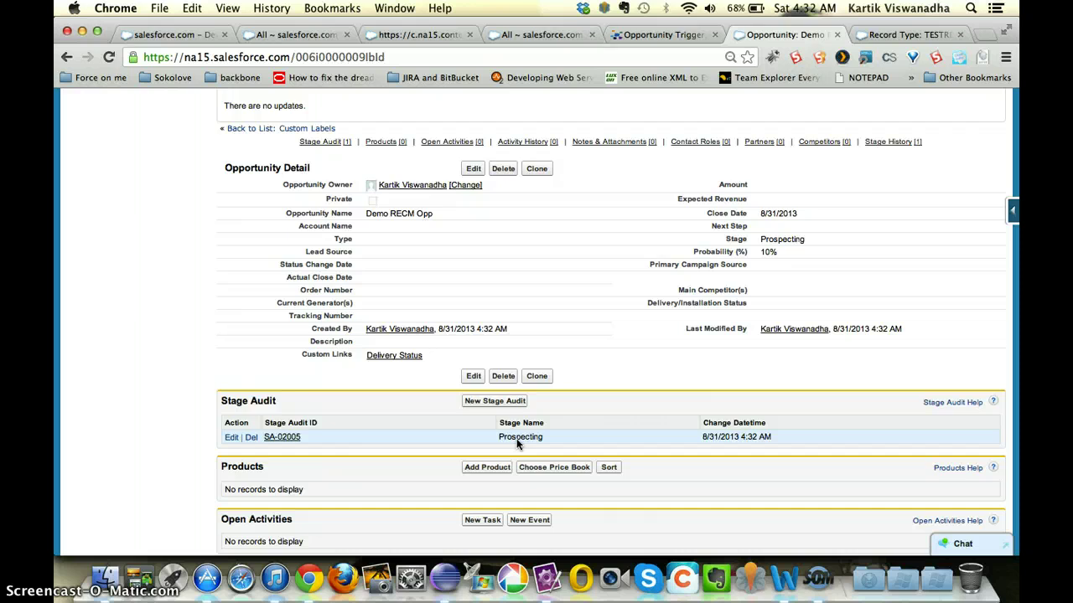
{"action": "left_click", "coordinate": [473, 168]}
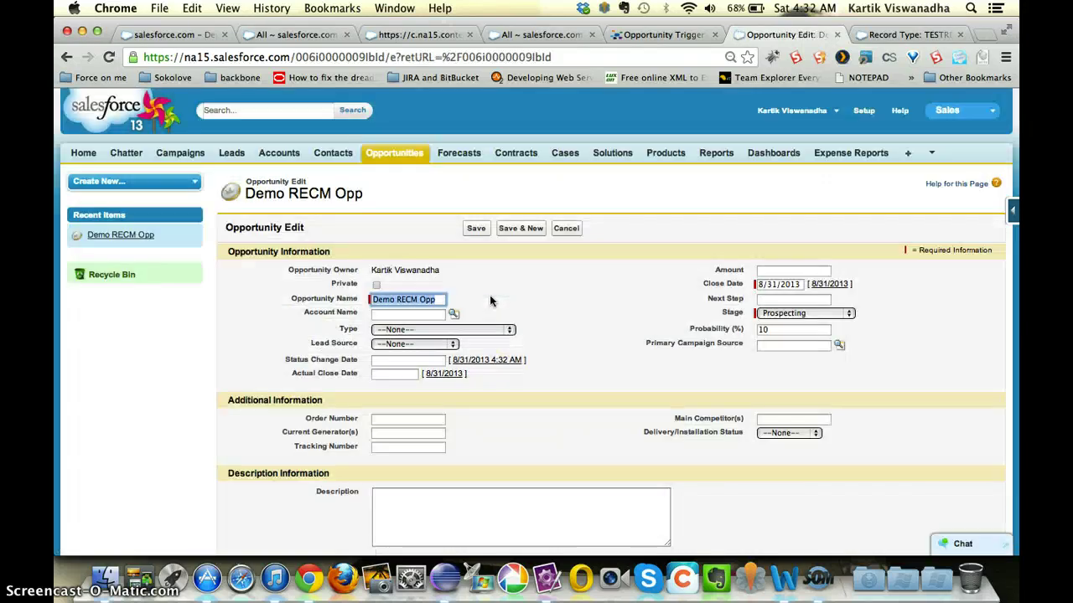
{"action": "scroll", "coordinate": [602, 313], "scroll_direction": "down", "scroll_amount": 1}
{"action": "left_click", "coordinate": [597, 311]}
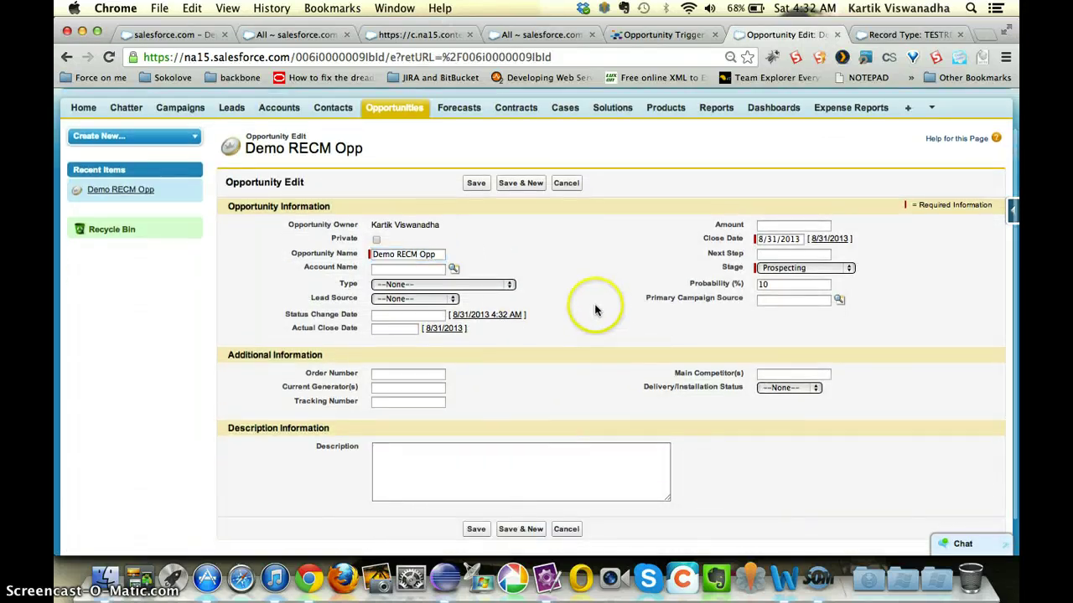
{"action": "scroll", "coordinate": [596, 311], "scroll_direction": "down", "scroll_amount": 1}
{"action": "left_click", "coordinate": [491, 442]}
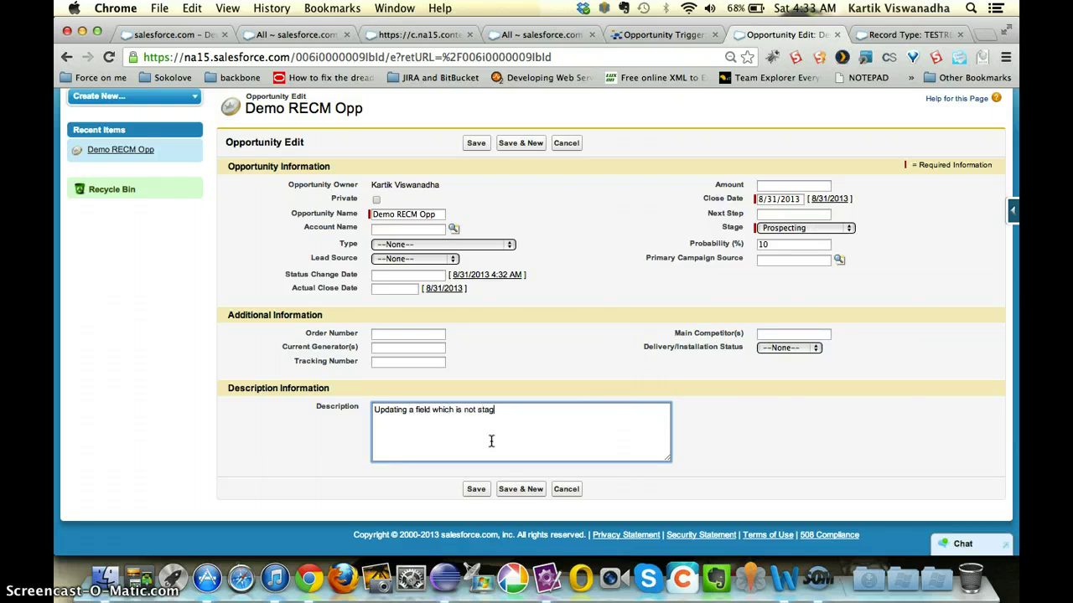
{"action": "type", "text": "e"}
{"action": "left_click", "coordinate": [476, 143]}
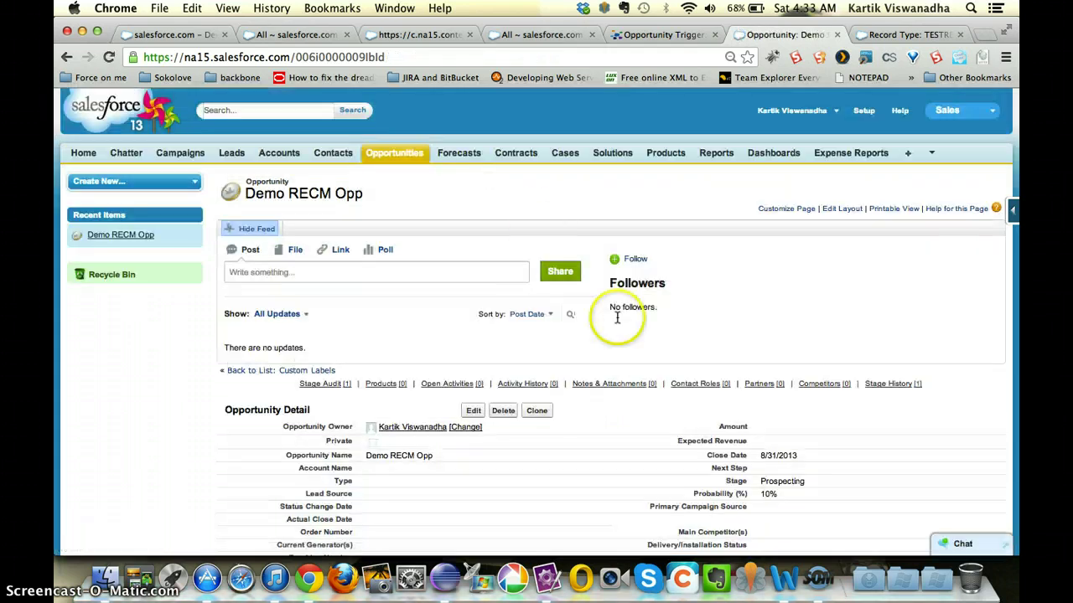
Edit the Demo RECM Opp opportunity again, change its stage to Value Proposition and try to save it.
{"action": "scroll", "coordinate": [627, 311], "scroll_direction": "down", "scroll_amount": 5}
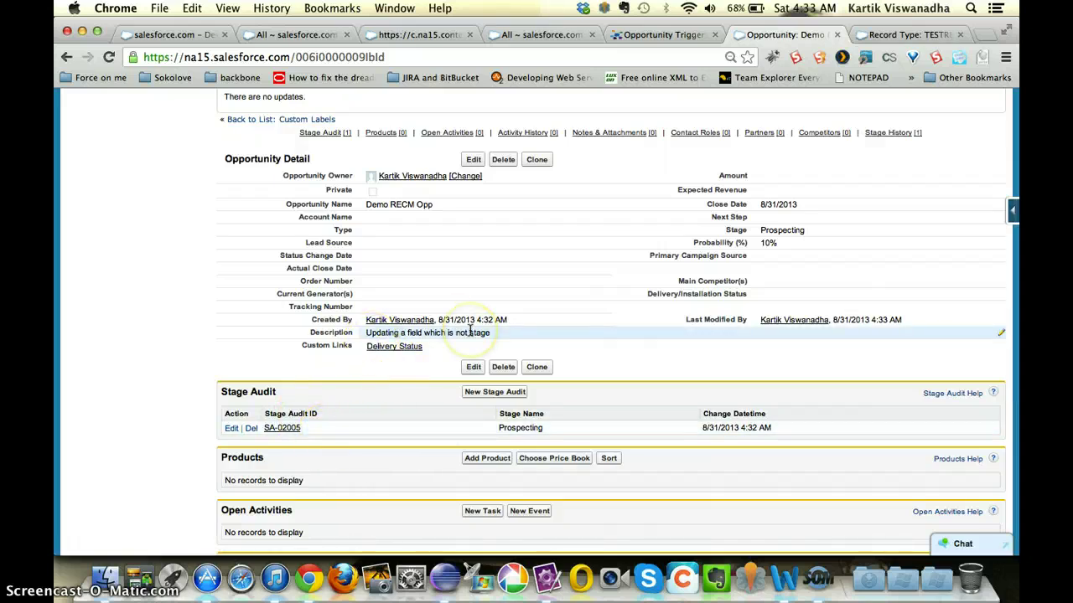
{"action": "left_click", "coordinate": [474, 159]}
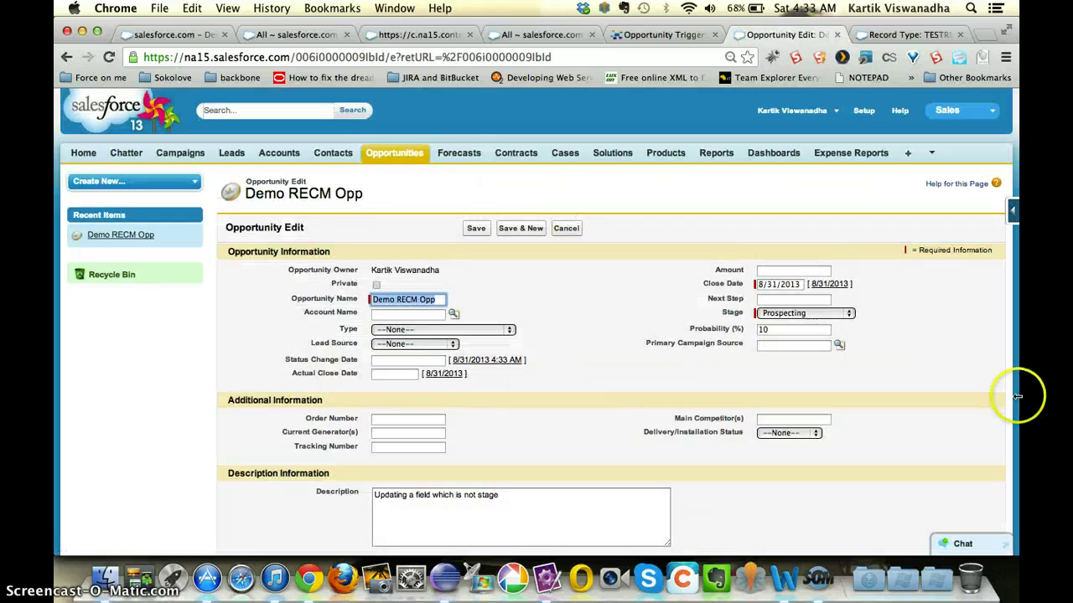
{"action": "left_click", "coordinate": [845, 313]}
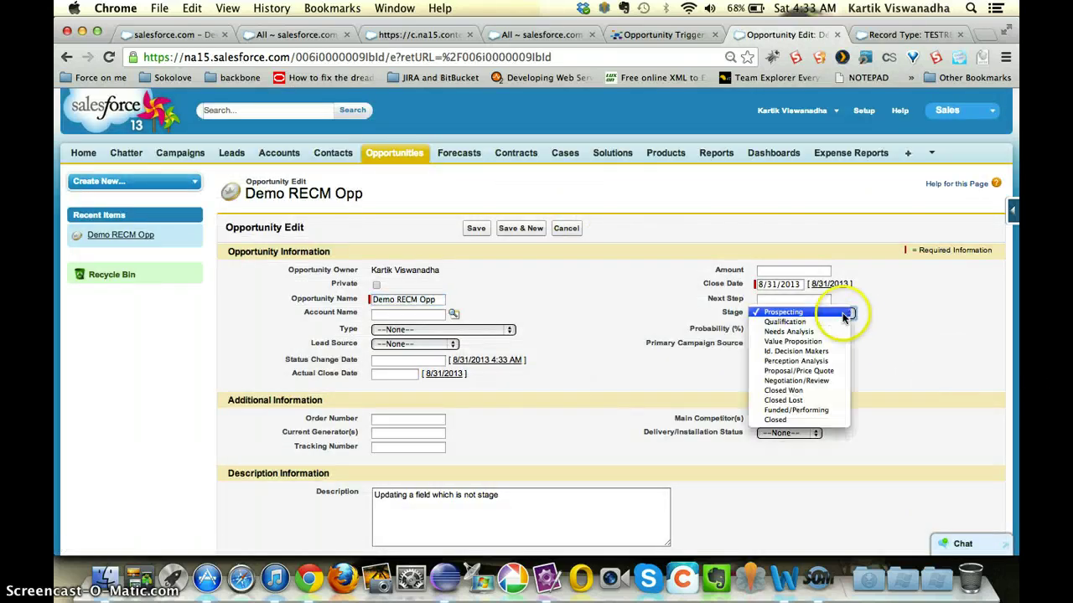
{"action": "left_click", "coordinate": [811, 342]}
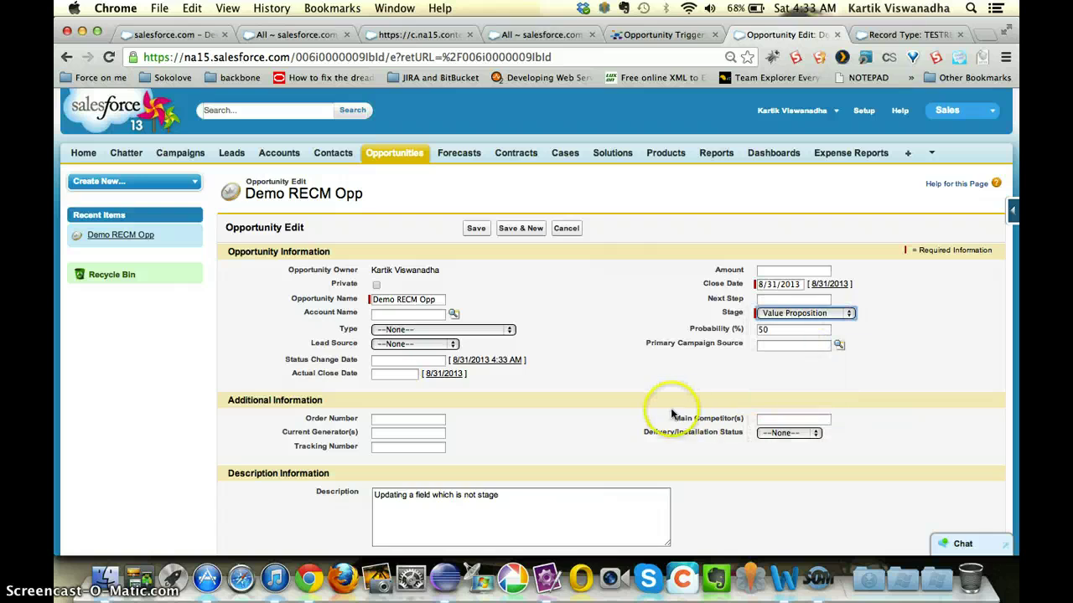
{"action": "left_click", "coordinate": [475, 228]}
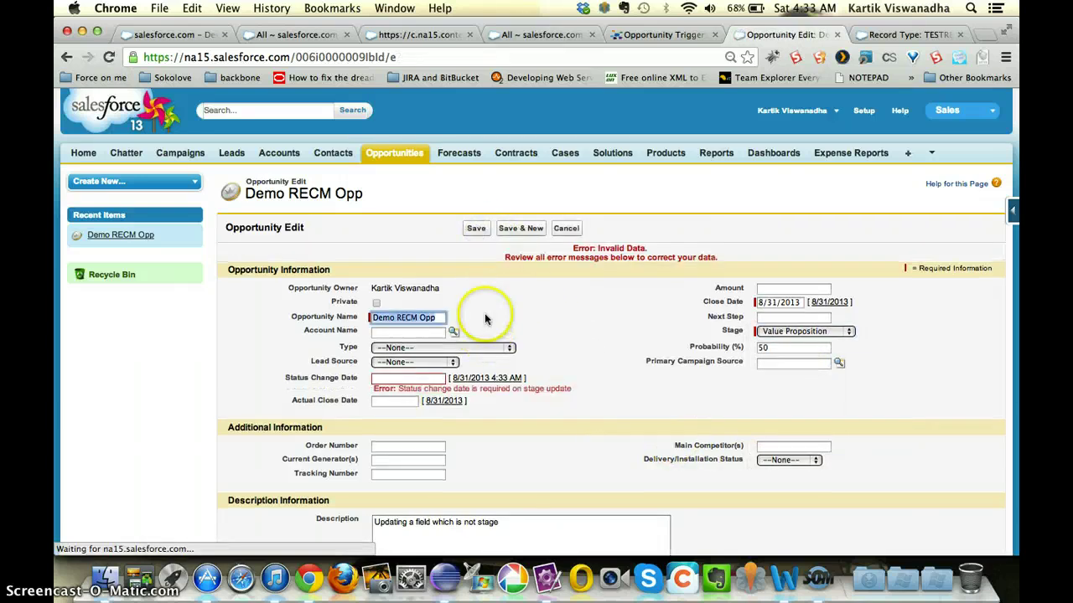
Set the Status Change Date to 8/31/2013 4:33 AM, save the opportunity and check its Stage Audit list.
{"action": "left_click", "coordinate": [482, 381]}
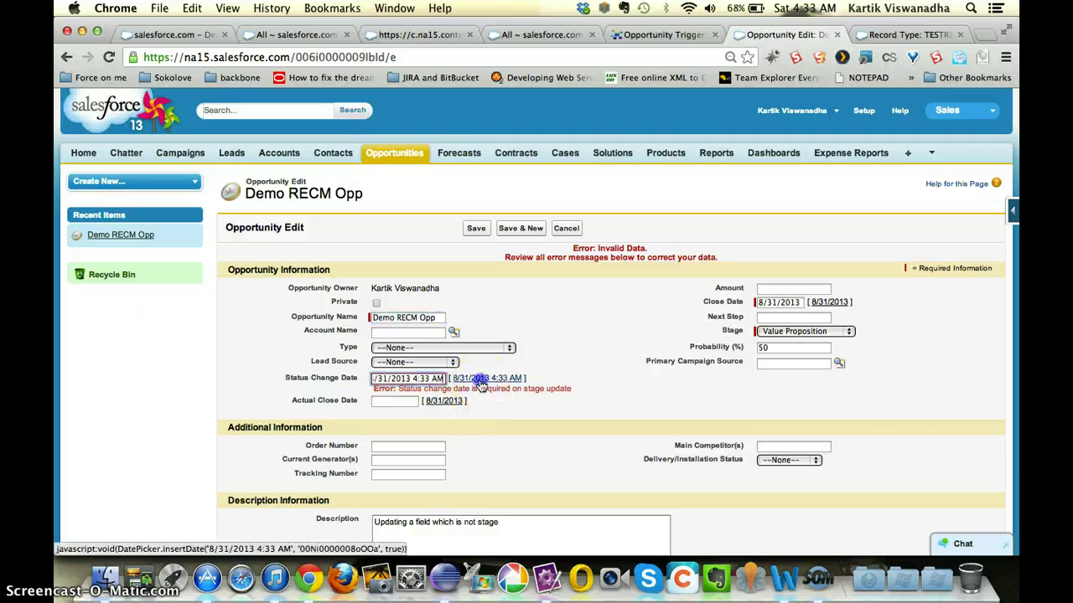
{"action": "left_click", "coordinate": [477, 231]}
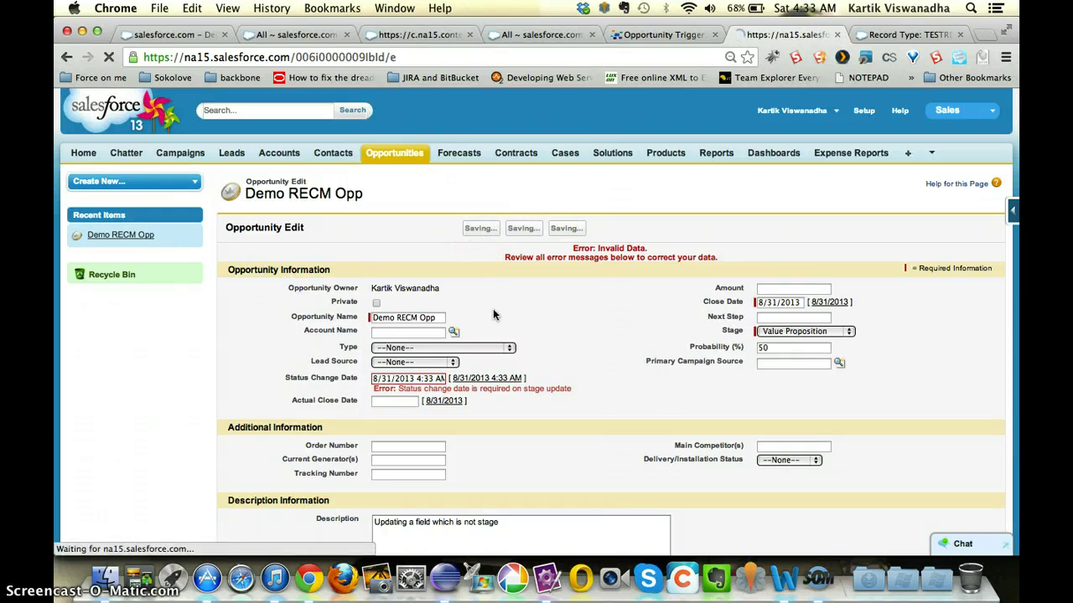
{"action": "scroll", "coordinate": [570, 367], "scroll_direction": "down", "scroll_amount": 10}
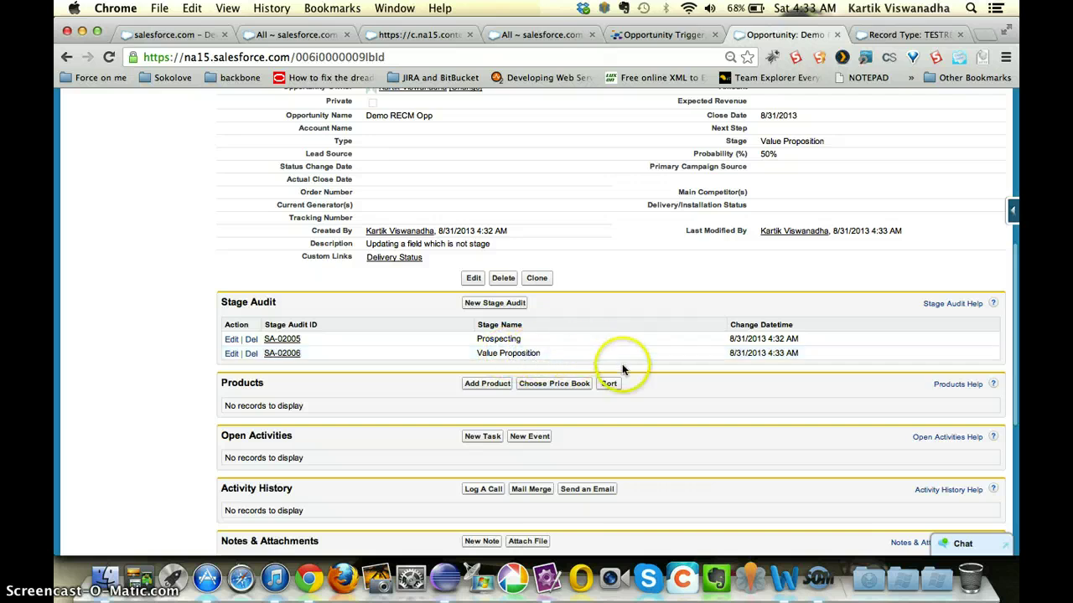
{"action": "scroll", "coordinate": [622, 364], "scroll_direction": "up", "scroll_amount": 5}
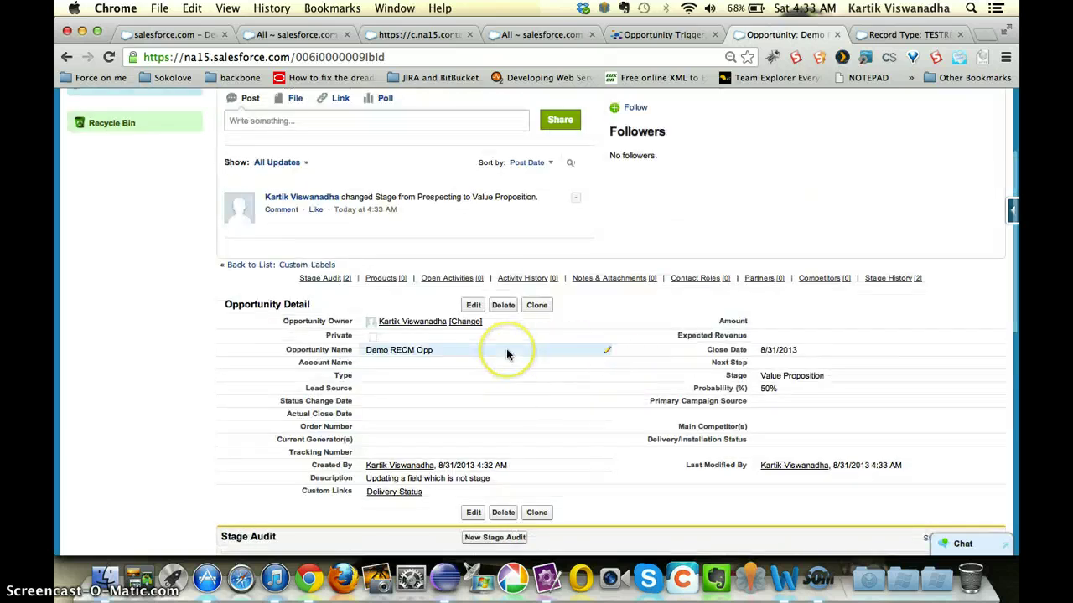
{"action": "scroll", "coordinate": [598, 431], "scroll_direction": "down", "scroll_amount": 3}
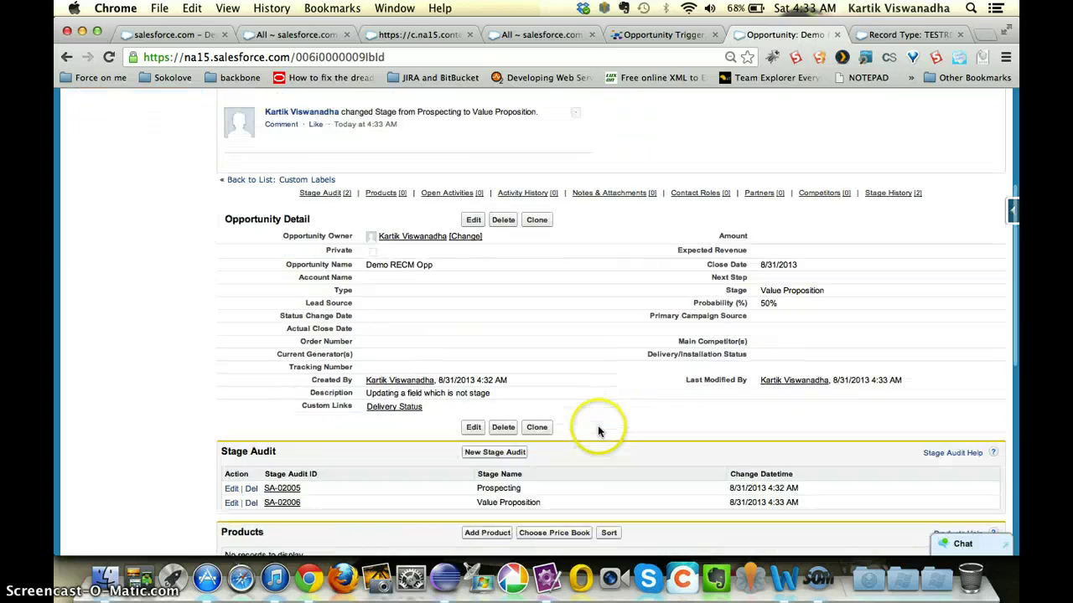
Change Demo RECM Opp's stage to Funded/Performing with Status Change Date 8/31/2013 4:33 AM, save, and check the actual close date and Stage Audit list.
{"action": "left_click", "coordinate": [474, 221]}
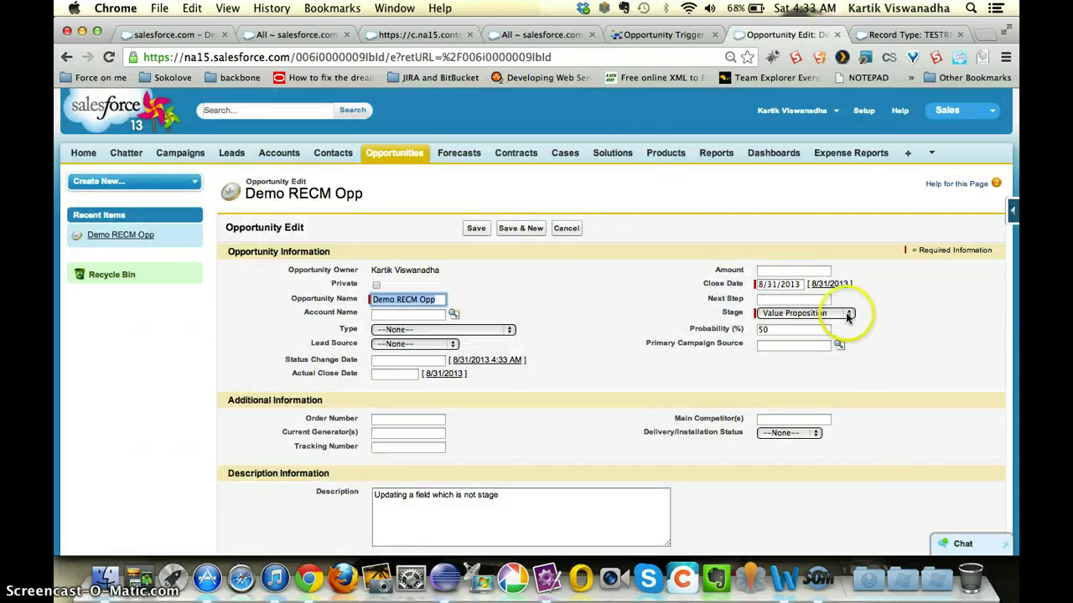
{"action": "left_click", "coordinate": [848, 315]}
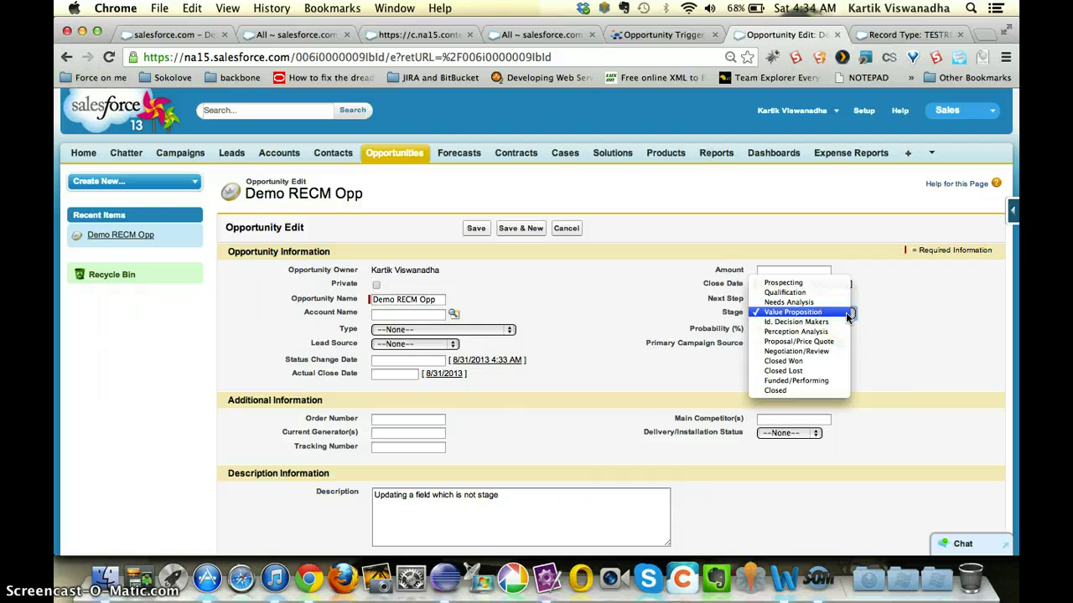
{"action": "left_click", "coordinate": [813, 382]}
{"action": "scroll", "coordinate": [630, 392], "scroll_direction": "down", "scroll_amount": 3}
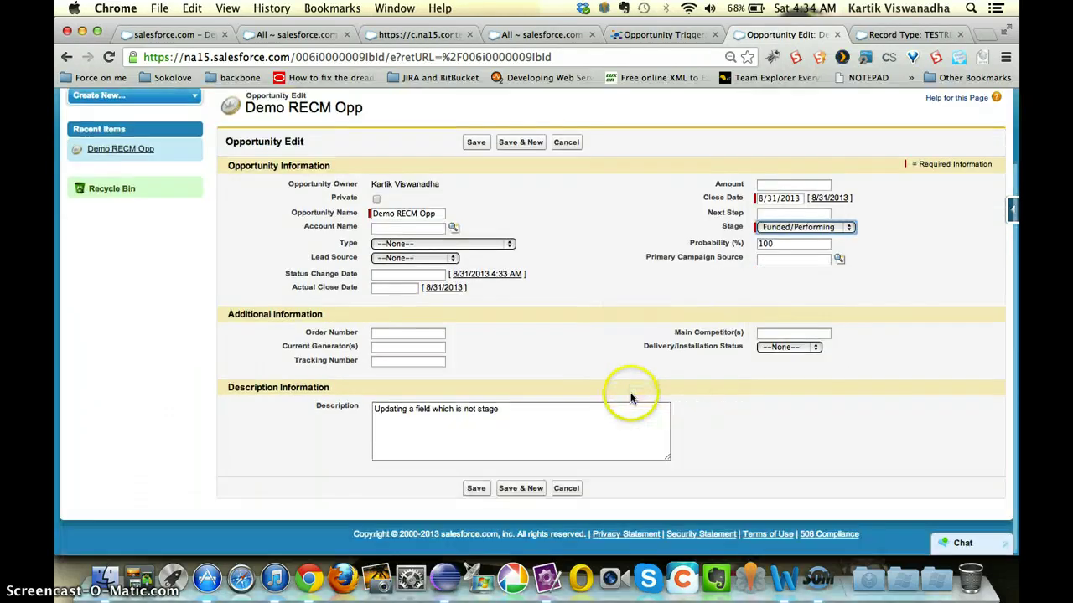
{"action": "left_click", "coordinate": [490, 275]}
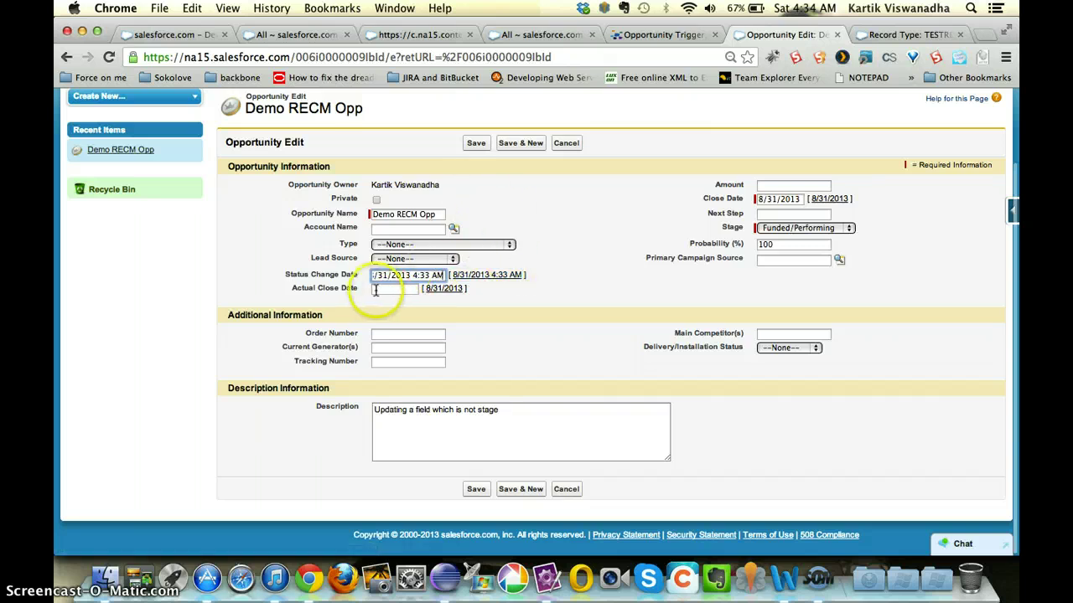
{"action": "left_click", "coordinate": [475, 143]}
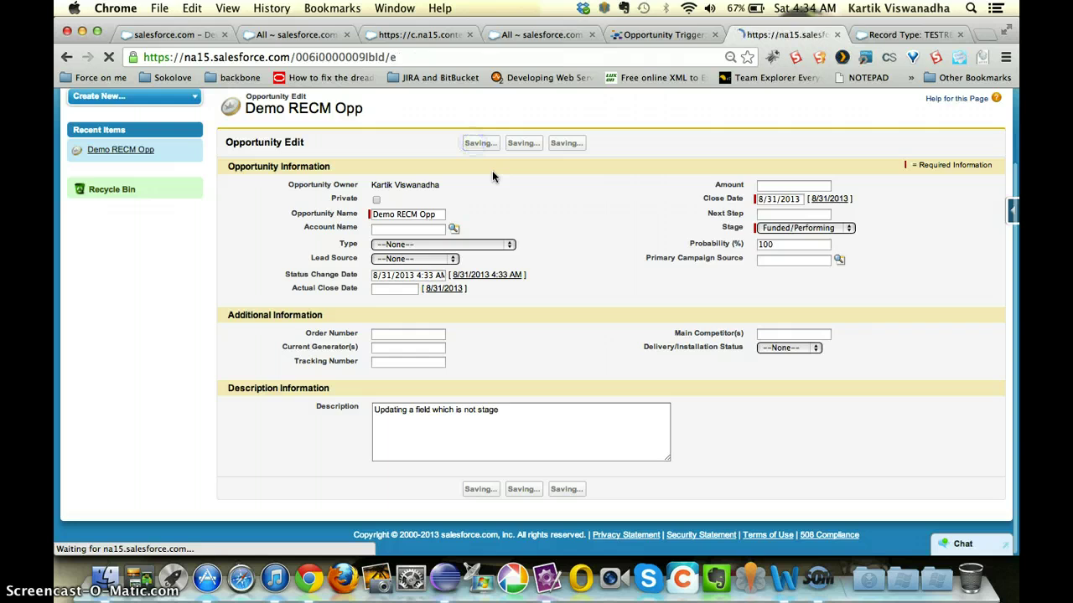
{"action": "scroll", "coordinate": [498, 314], "scroll_direction": "down", "scroll_amount": 5}
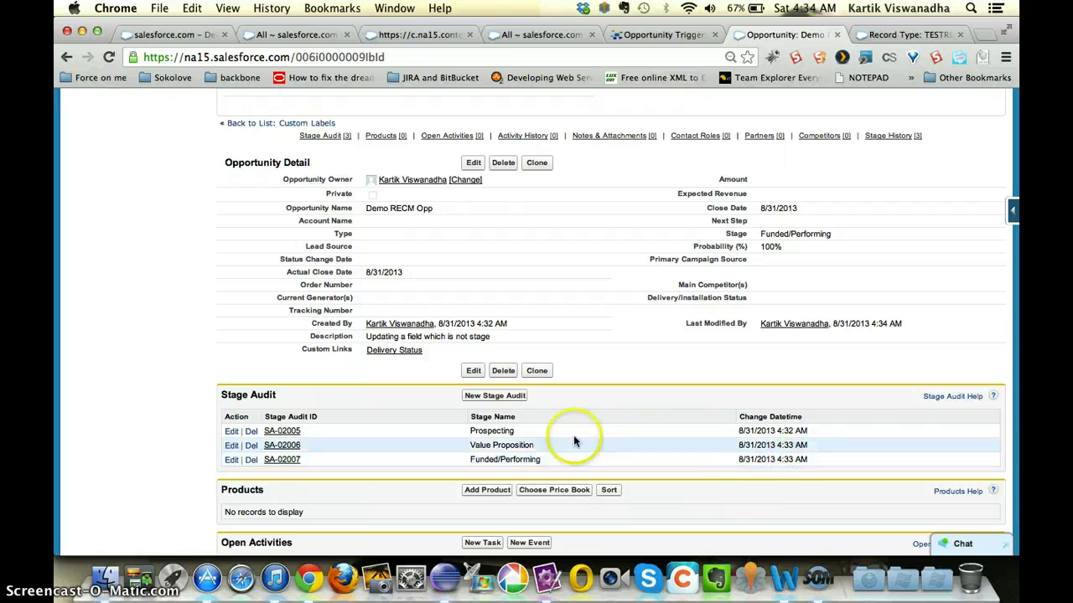
{"action": "scroll", "coordinate": [574, 438], "scroll_direction": "up", "scroll_amount": 1}
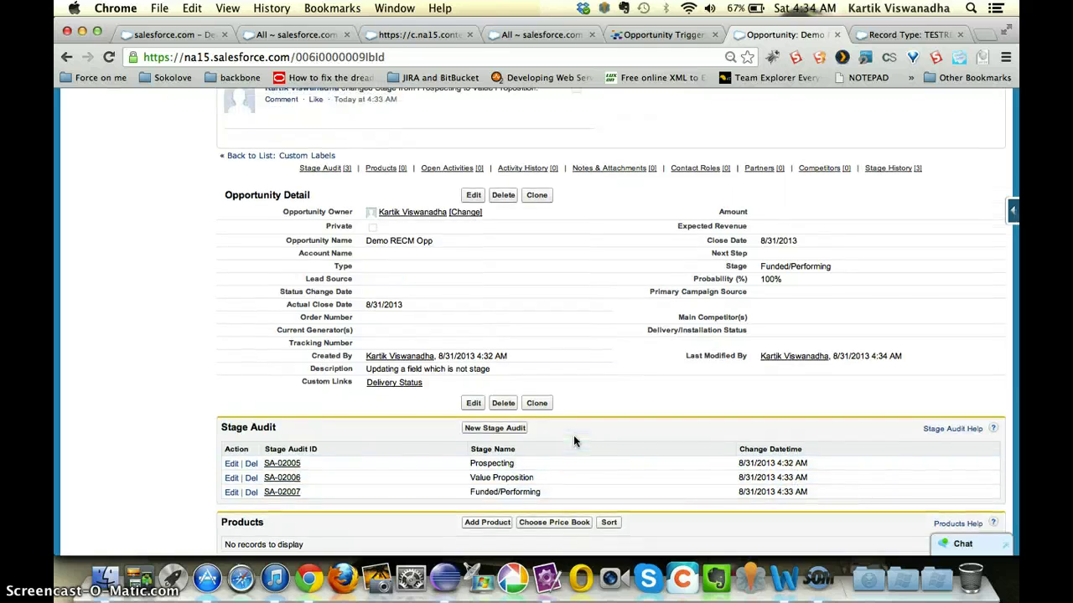
{"action": "scroll", "coordinate": [655, 366], "scroll_direction": "up", "scroll_amount": 5}
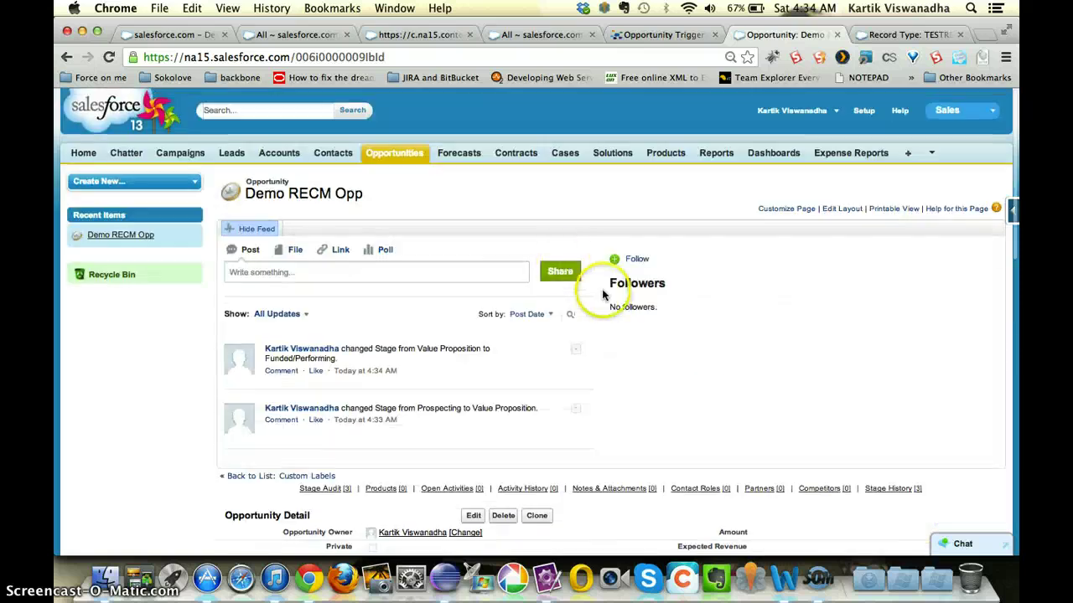
Start a new opportunity with the WFMC record type.
{"action": "left_click", "coordinate": [412, 159]}
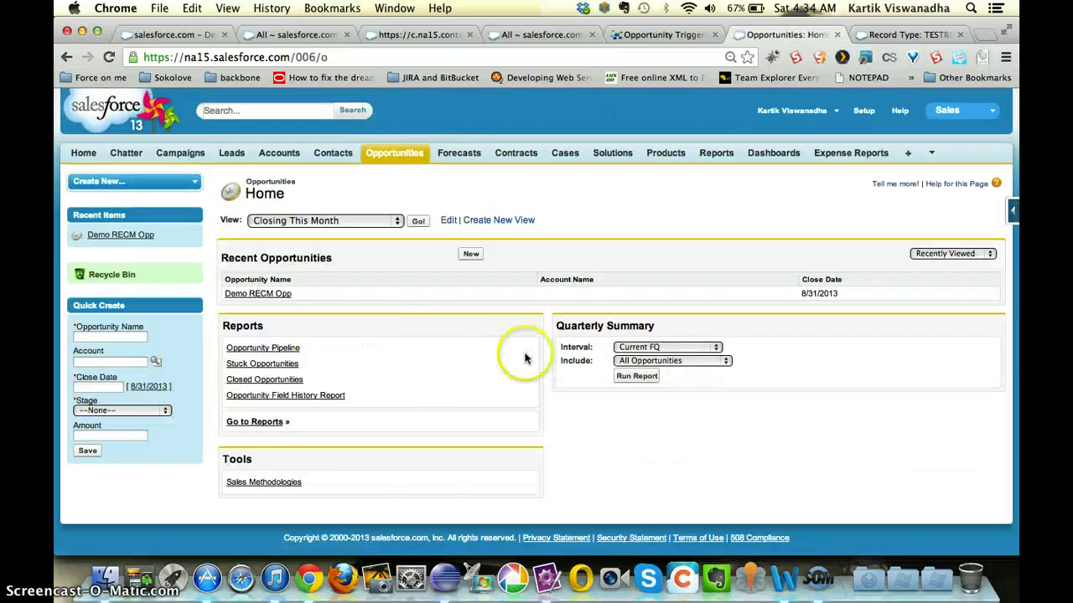
{"action": "left_click", "coordinate": [467, 259]}
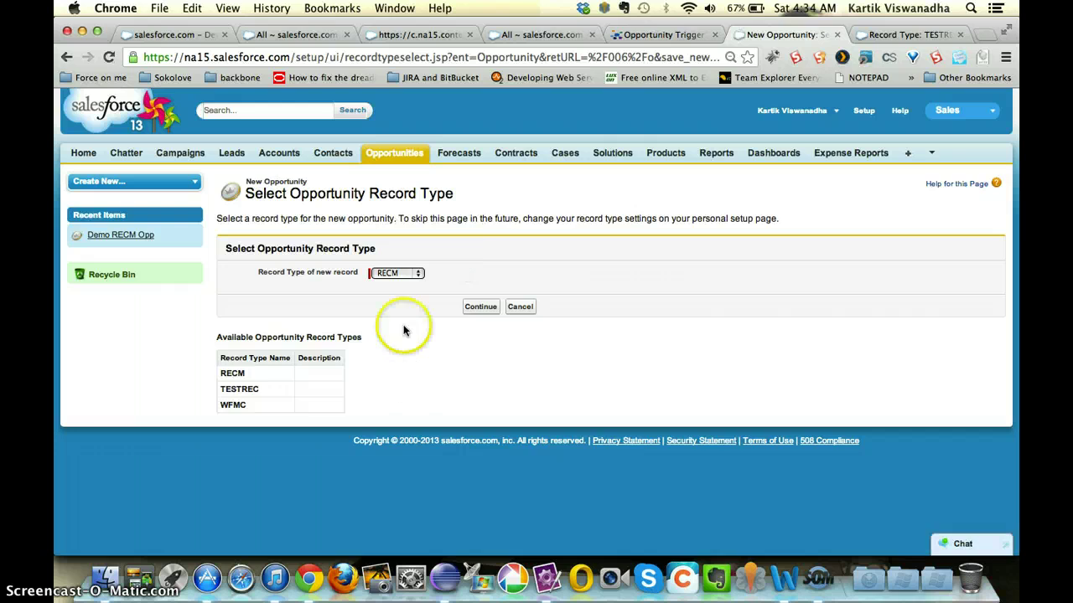
{"action": "left_click", "coordinate": [391, 272]}
{"action": "left_click", "coordinate": [388, 290]}
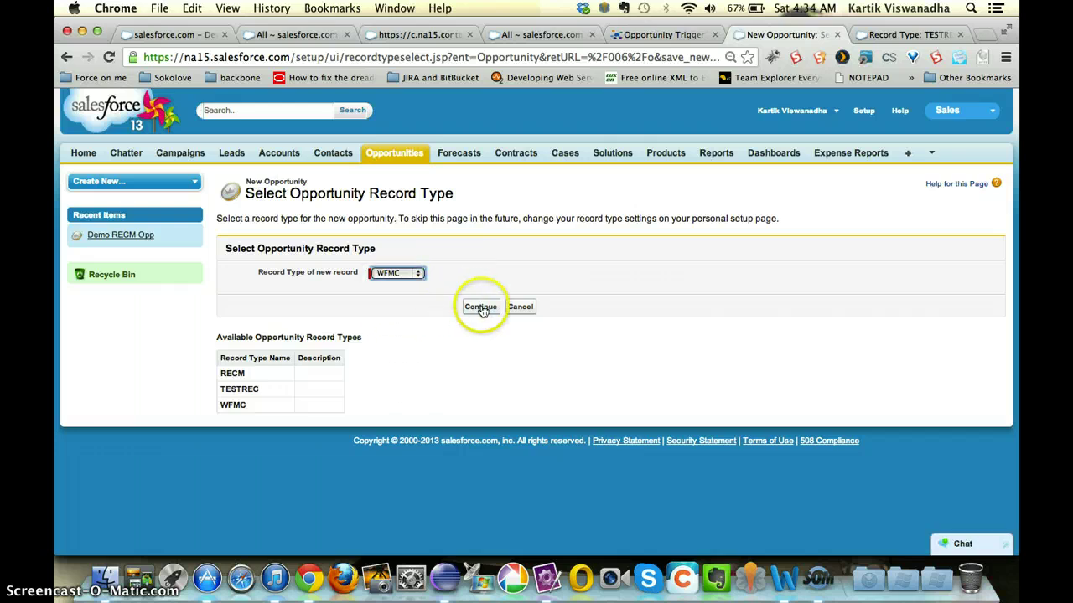
{"action": "left_click", "coordinate": [480, 306]}
Name the opportunity Demo WFMC, set stage Prospecting, close date 8/31/2013 and Status Change Date 8/31/2013 4:34 AM, and save it.
{"action": "left_click", "coordinate": [394, 298]}
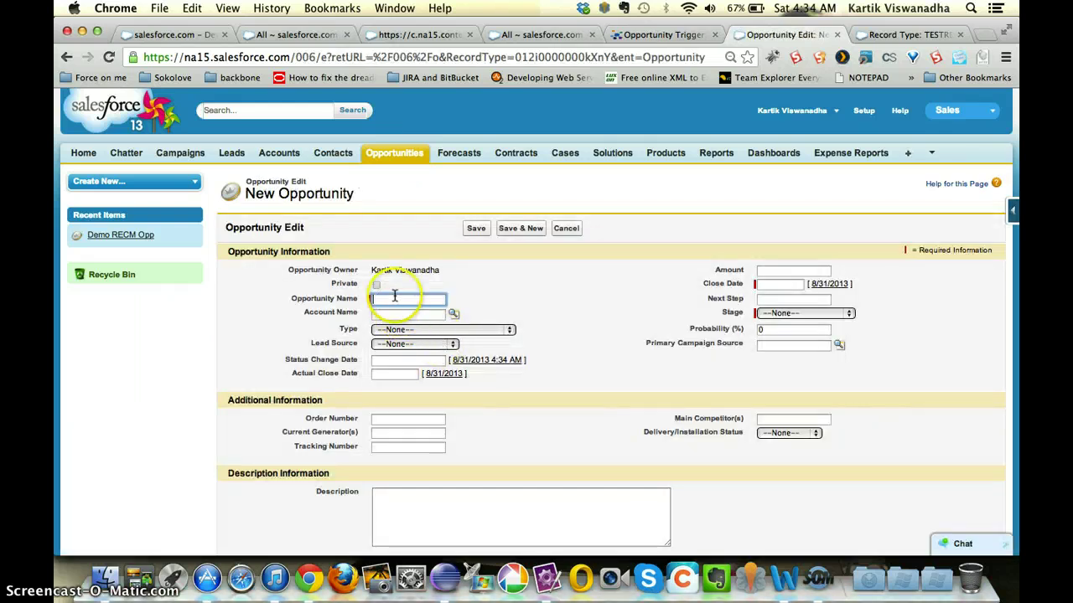
{"action": "left_click", "coordinate": [394, 300]}
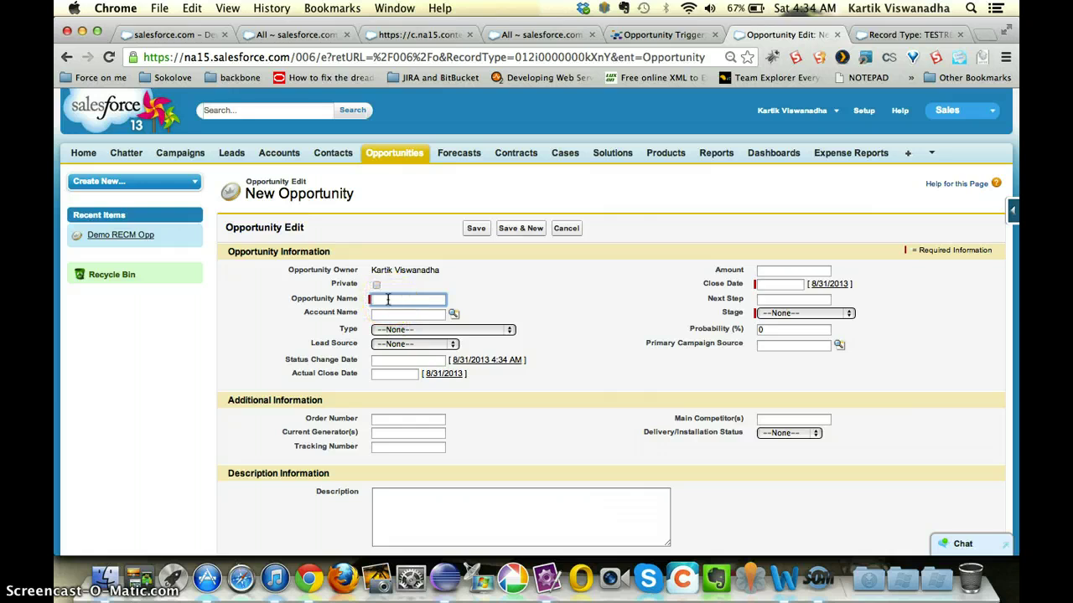
{"action": "type", "text": "Demo WFMC"}
{"action": "left_click", "coordinate": [804, 314]}
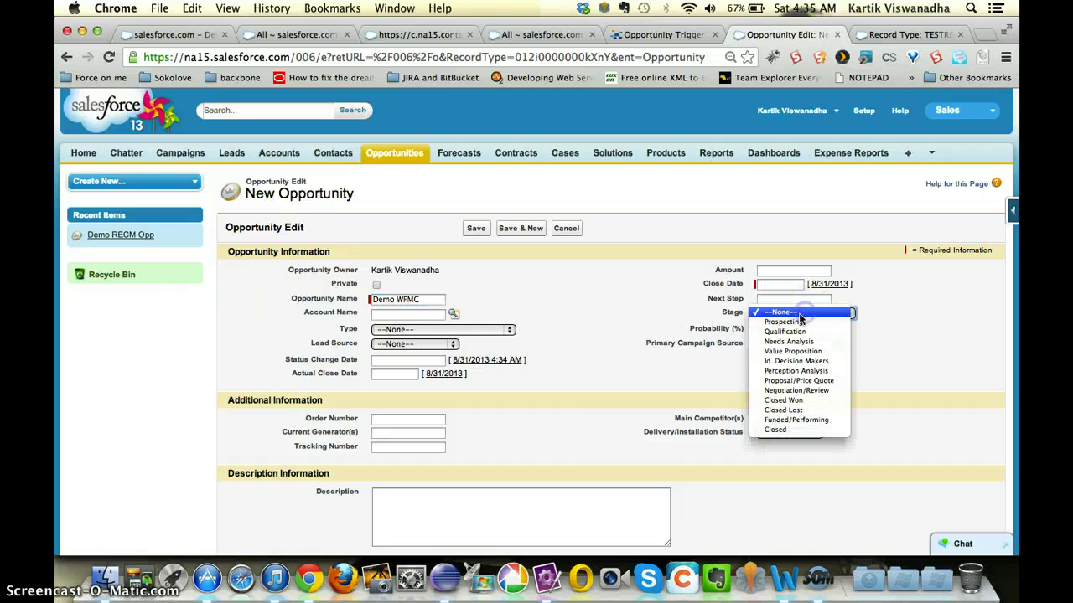
{"action": "left_click", "coordinate": [783, 322]}
{"action": "left_click", "coordinate": [775, 284]}
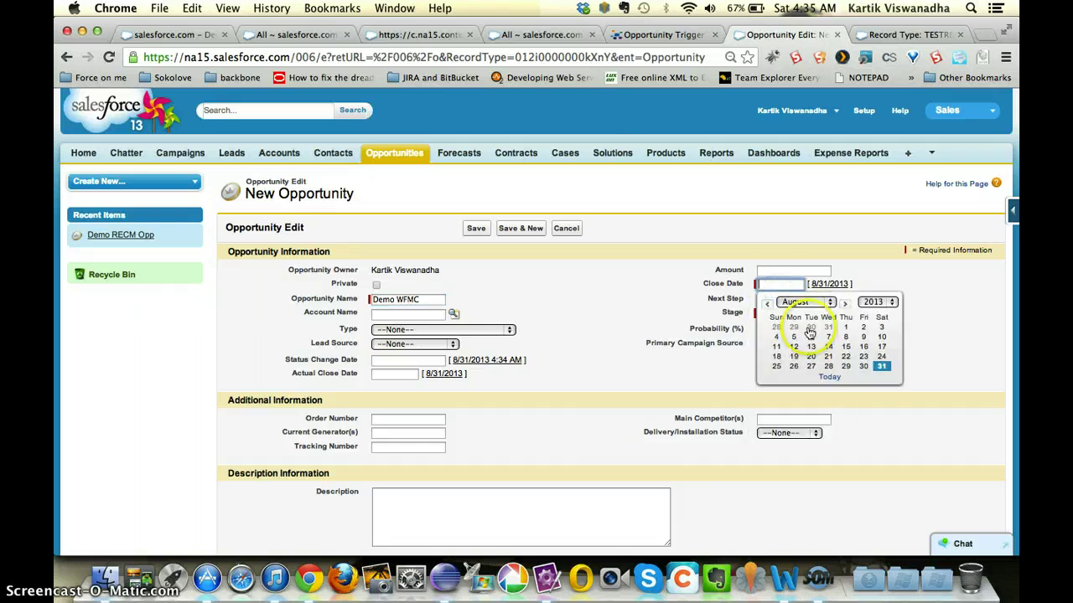
{"action": "left_click", "coordinate": [882, 365]}
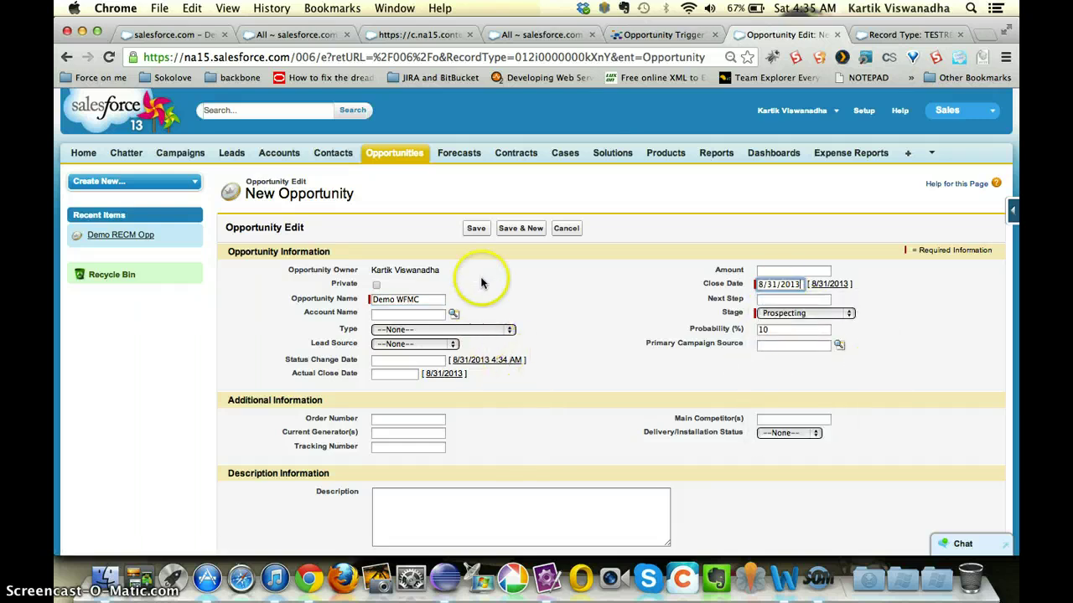
{"action": "left_click", "coordinate": [486, 360]}
{"action": "left_click", "coordinate": [476, 228]}
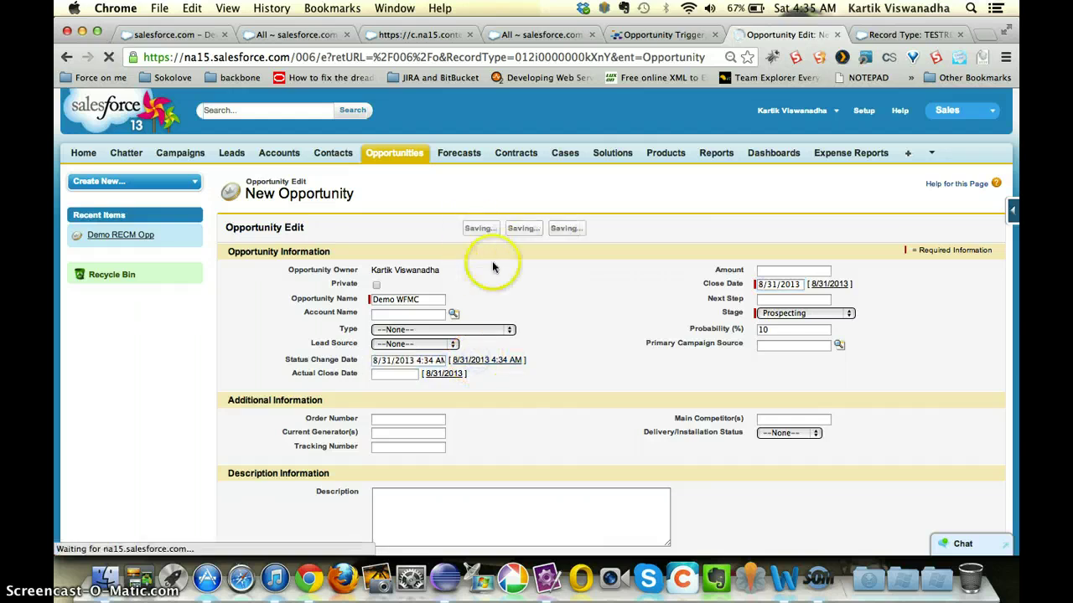
Check Demo WFMC's Stage Audit list, and edit the opportunity to set its stage to Closed.
{"action": "scroll", "coordinate": [597, 377], "scroll_direction": "down", "scroll_amount": 5}
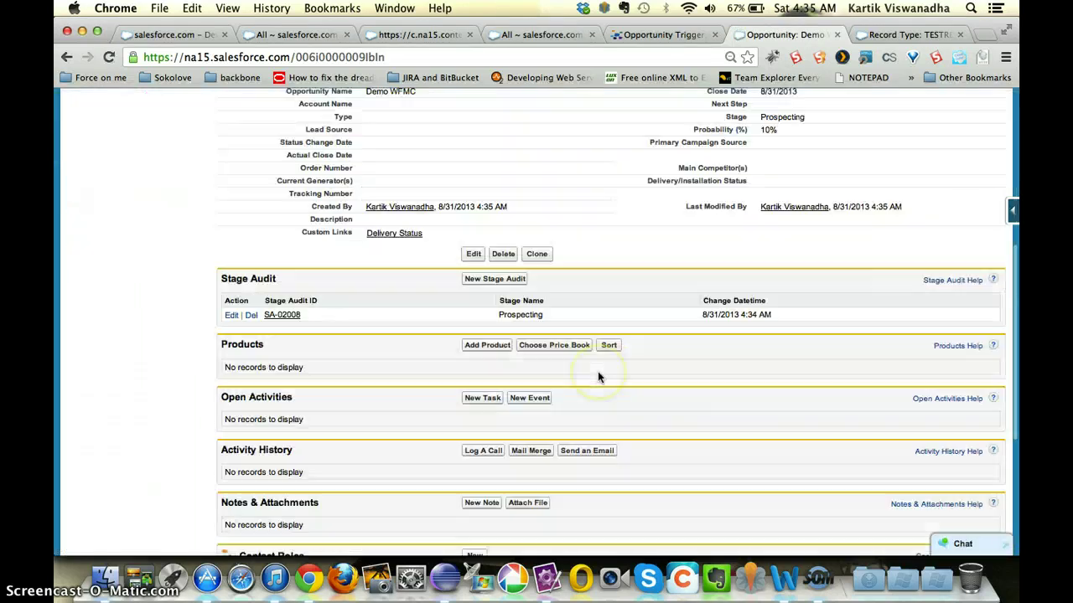
{"action": "scroll", "coordinate": [597, 377], "scroll_direction": "up", "scroll_amount": 2}
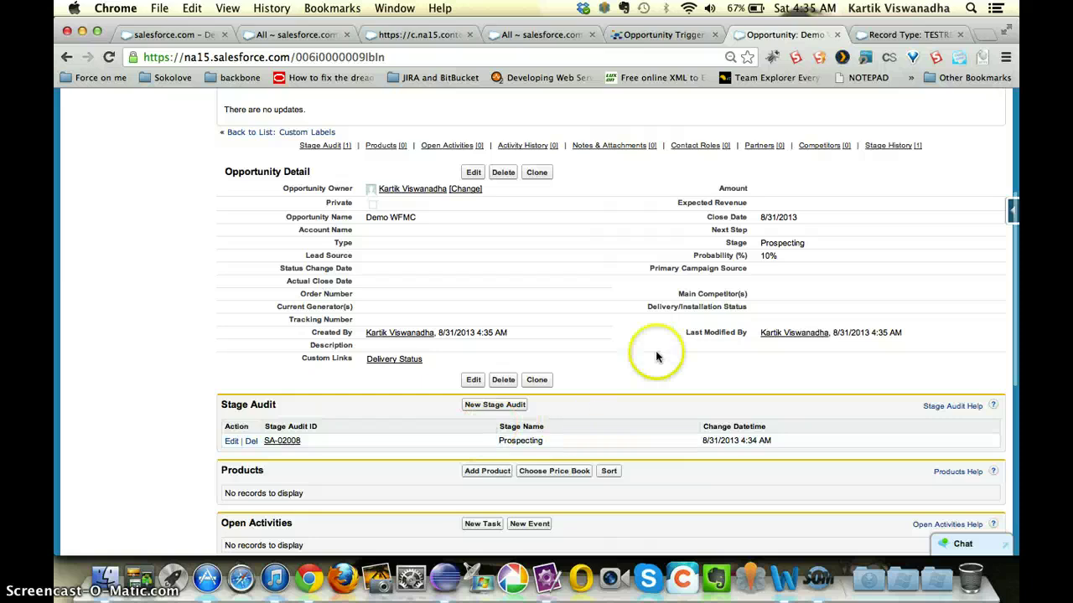
{"action": "left_click", "coordinate": [471, 172]}
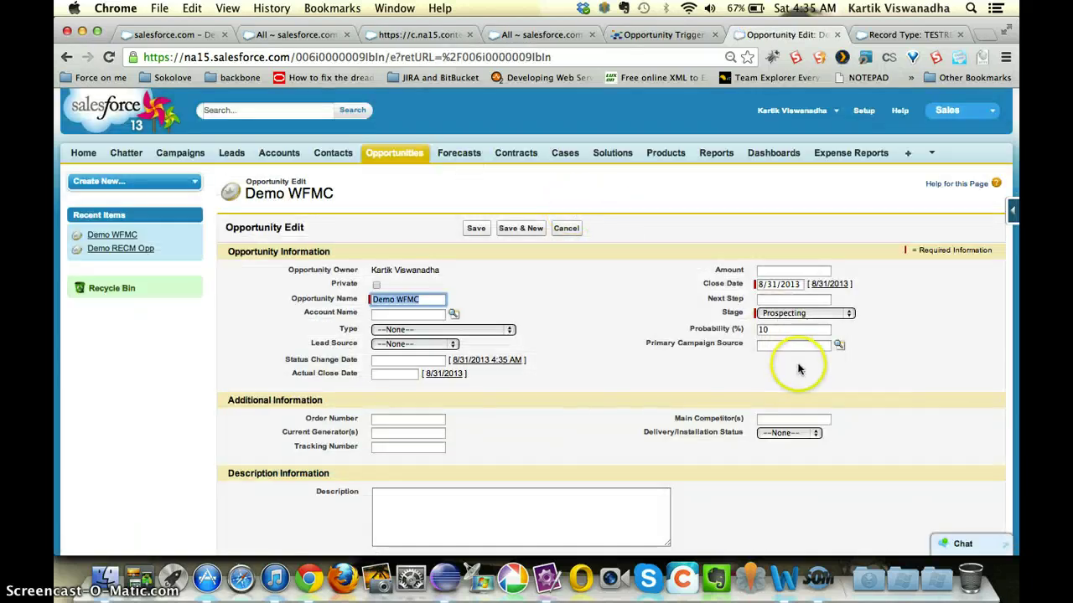
{"action": "scroll", "coordinate": [801, 369], "scroll_direction": "down", "scroll_amount": 1}
{"action": "left_click", "coordinate": [802, 271]}
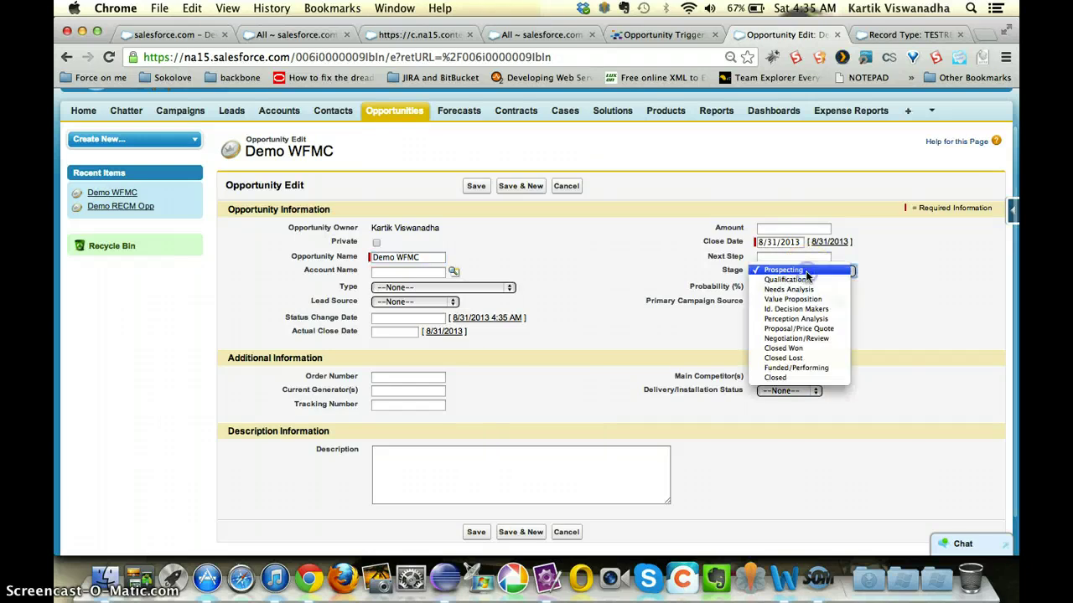
{"action": "left_click", "coordinate": [768, 382]}
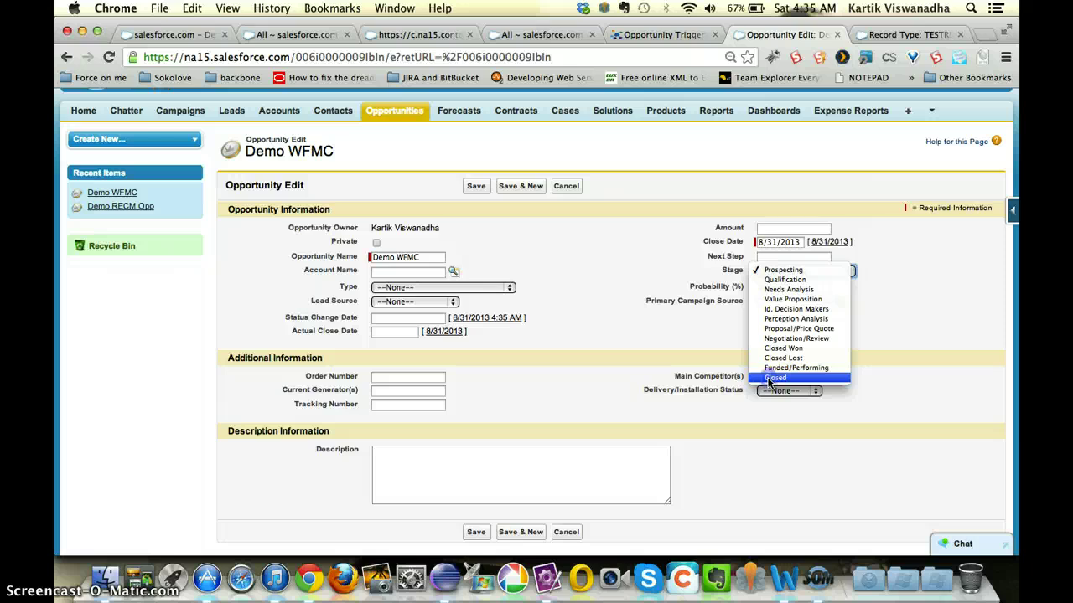
{"action": "left_click", "coordinate": [768, 379]}
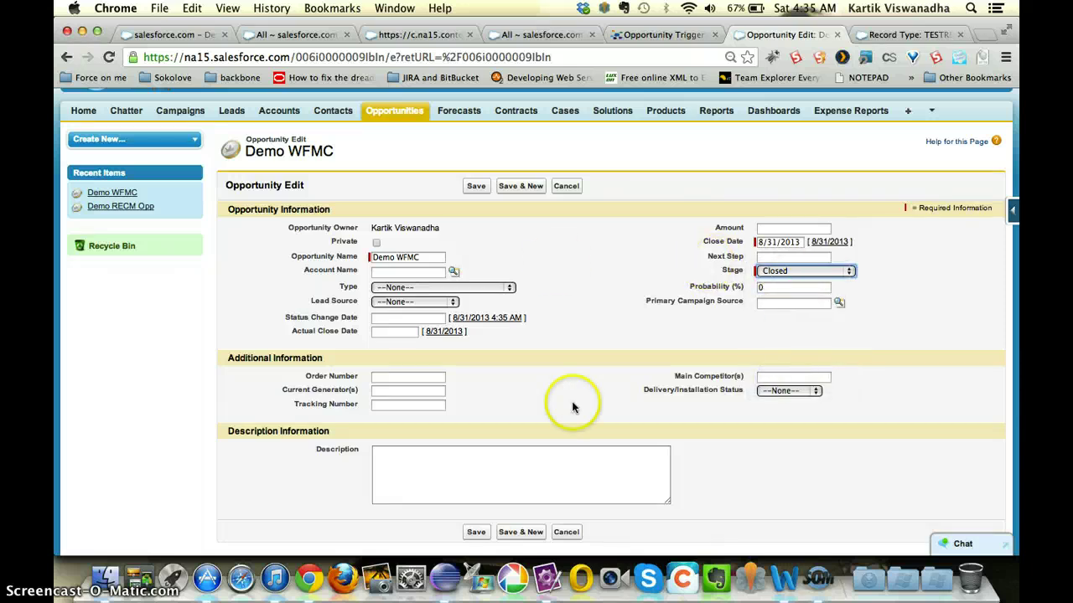
Set Demo WFMC's Status Change Date to 9/2/2013 4:35 AM and save the opportunity.
{"action": "scroll", "coordinate": [573, 405], "scroll_direction": "down", "scroll_amount": 2}
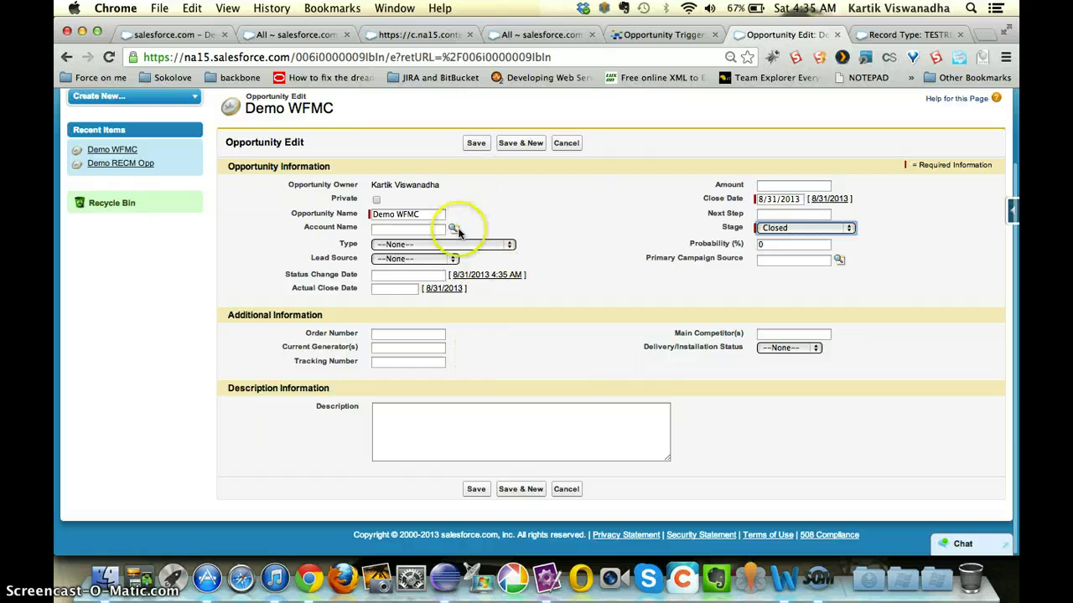
{"action": "left_click", "coordinate": [471, 275]}
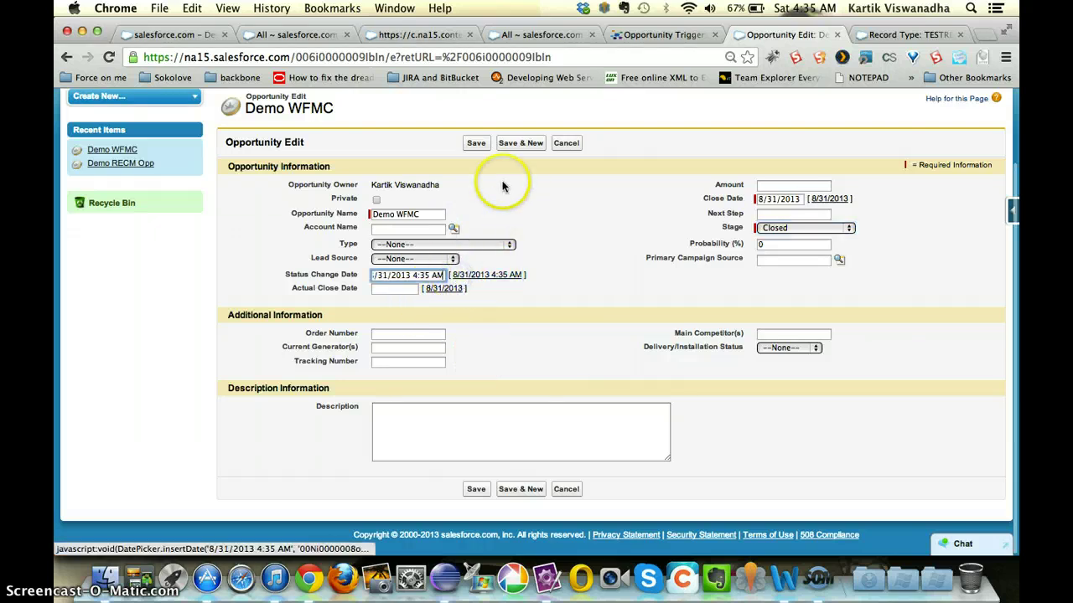
{"action": "left_click", "coordinate": [438, 274]}
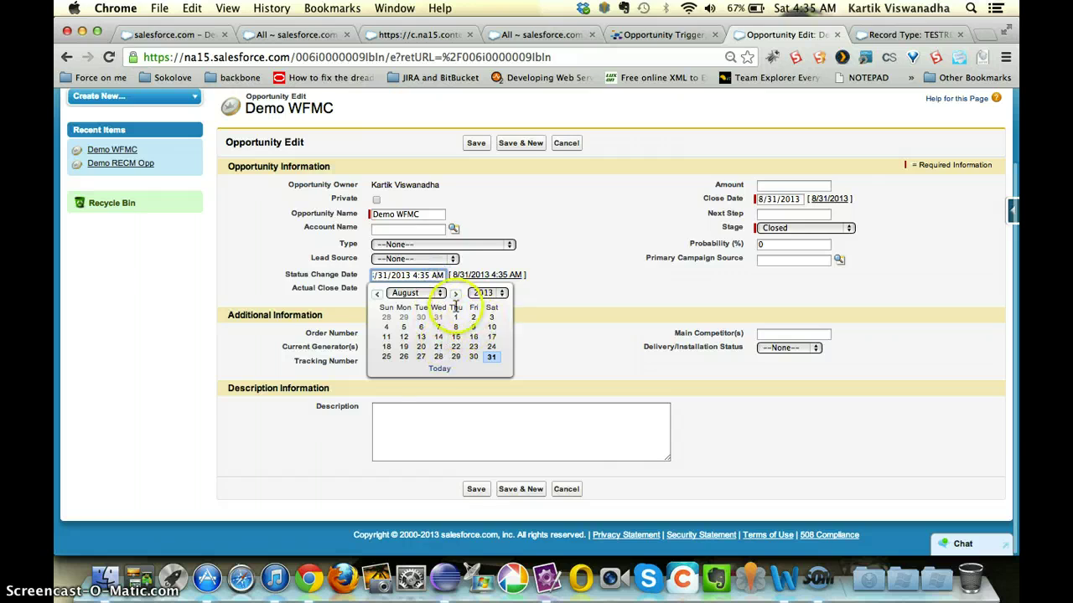
{"action": "left_click", "coordinate": [415, 292]}
{"action": "left_click", "coordinate": [437, 328]}
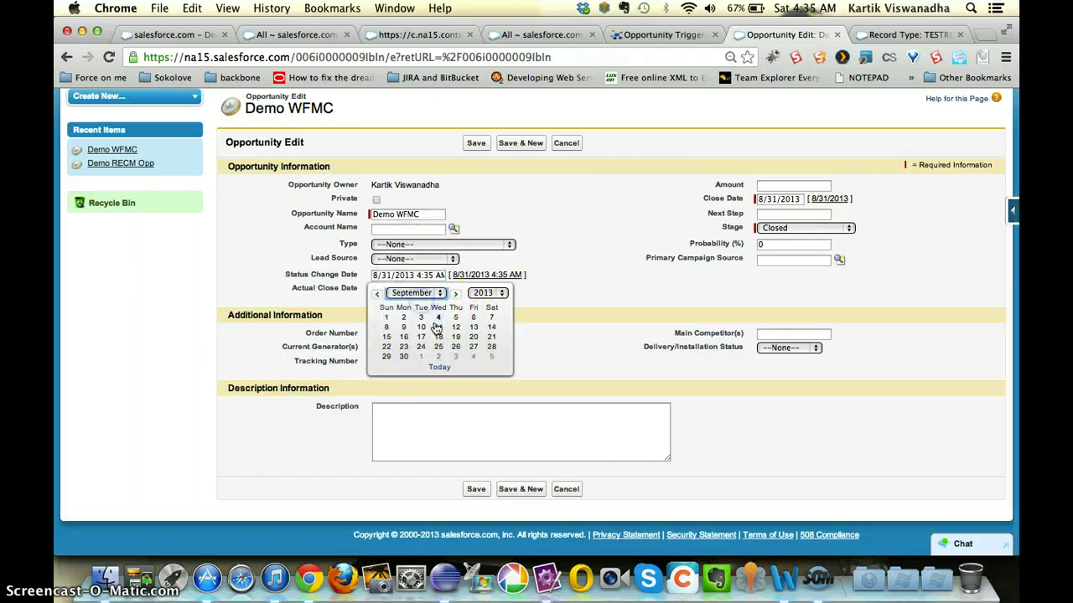
{"action": "left_click", "coordinate": [403, 317]}
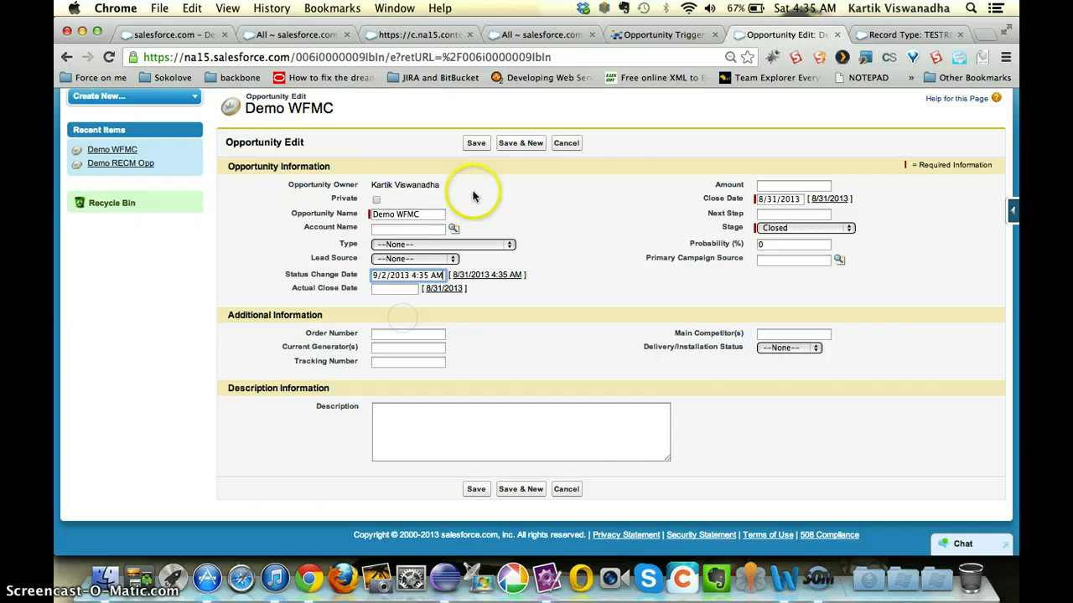
{"action": "left_click", "coordinate": [475, 143]}
Check the saved Demo WFMC opportunity's Stage Audit list and its actual close date.
{"action": "scroll", "coordinate": [566, 338], "scroll_direction": "down", "scroll_amount": 5}
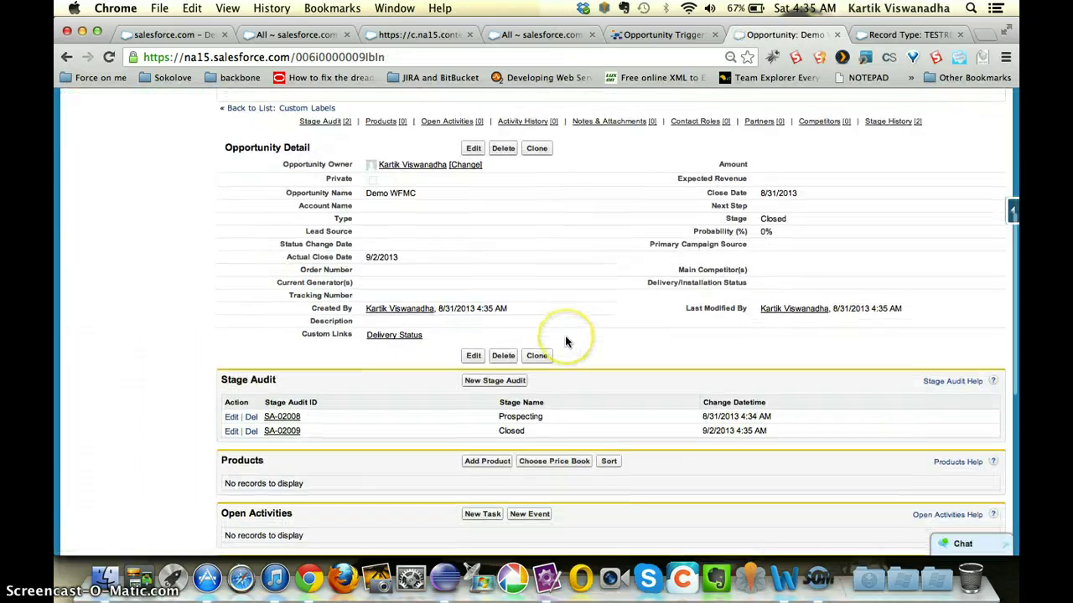
{"action": "scroll", "coordinate": [567, 341], "scroll_direction": "down", "scroll_amount": 3}
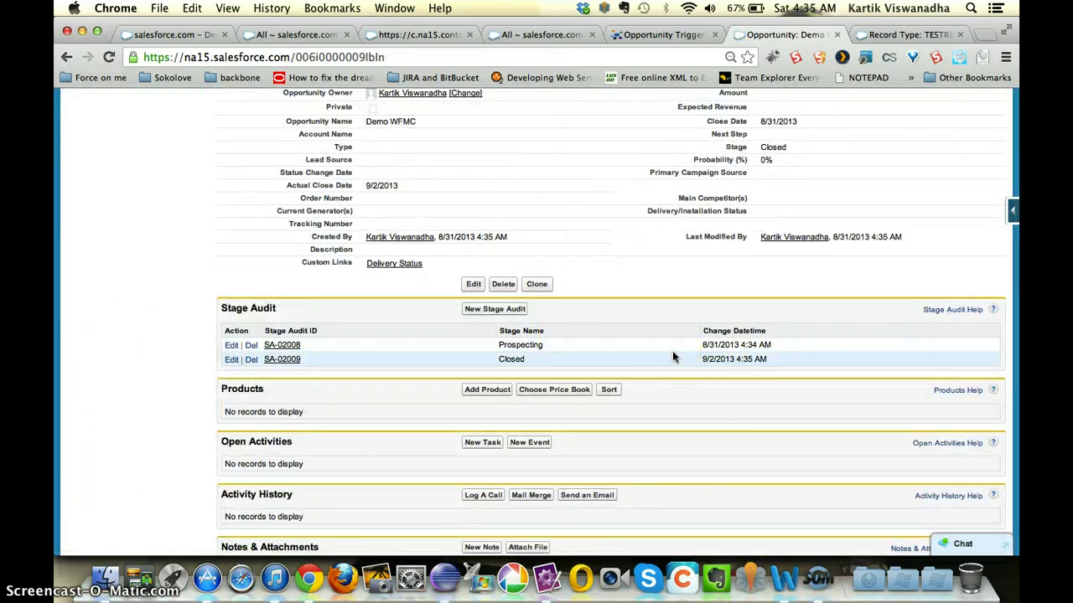
{"action": "scroll", "coordinate": [838, 308], "scroll_direction": "up", "scroll_amount": 3}
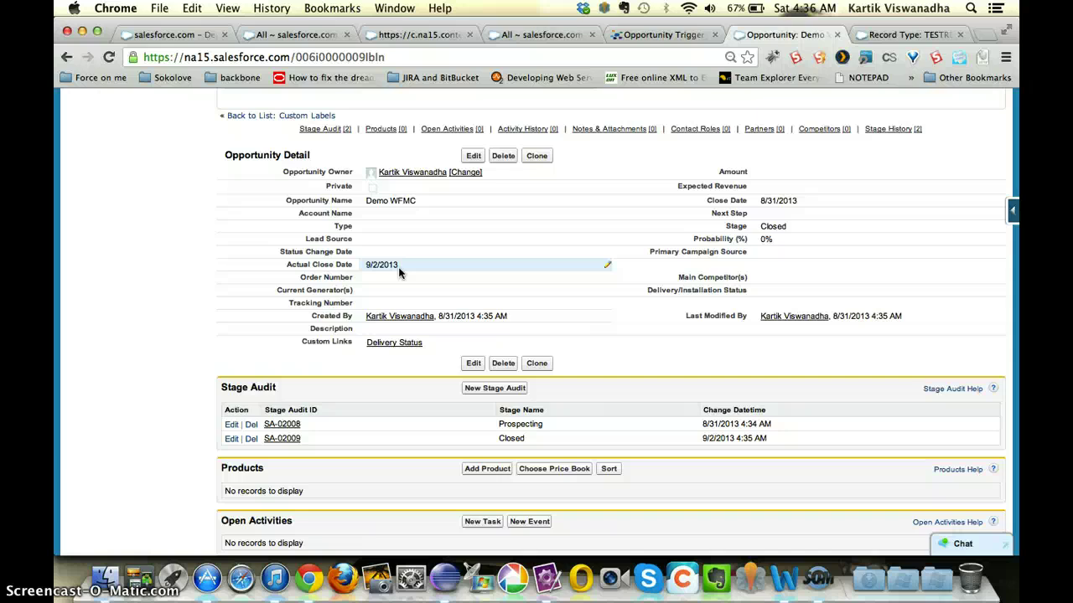
Start a new opportunity with the TESTREC record type.
{"action": "scroll", "coordinate": [606, 233], "scroll_direction": "up", "scroll_amount": 5}
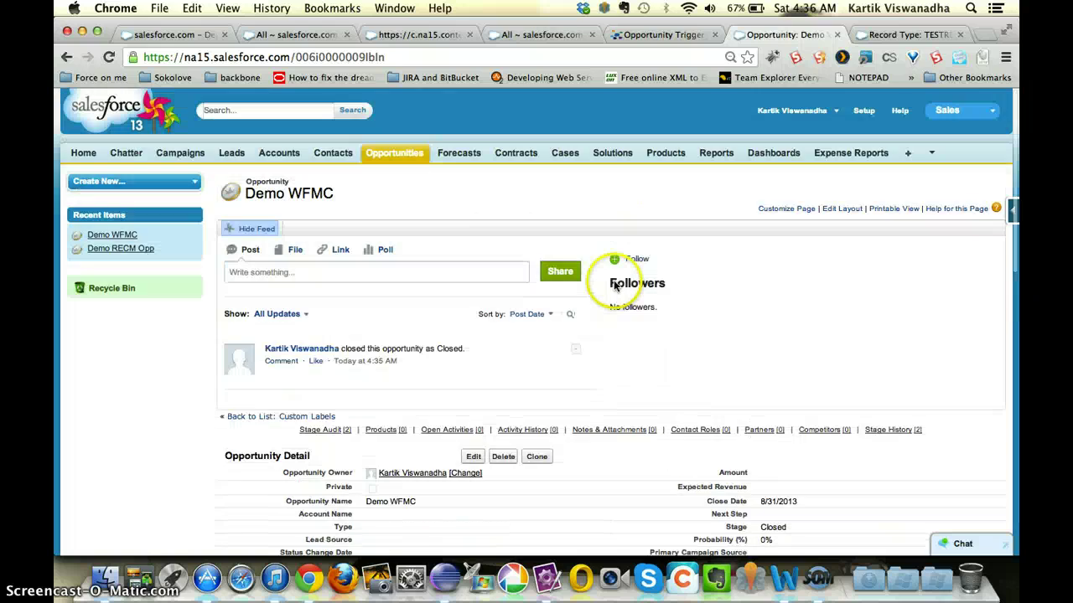
{"action": "left_click", "coordinate": [419, 158]}
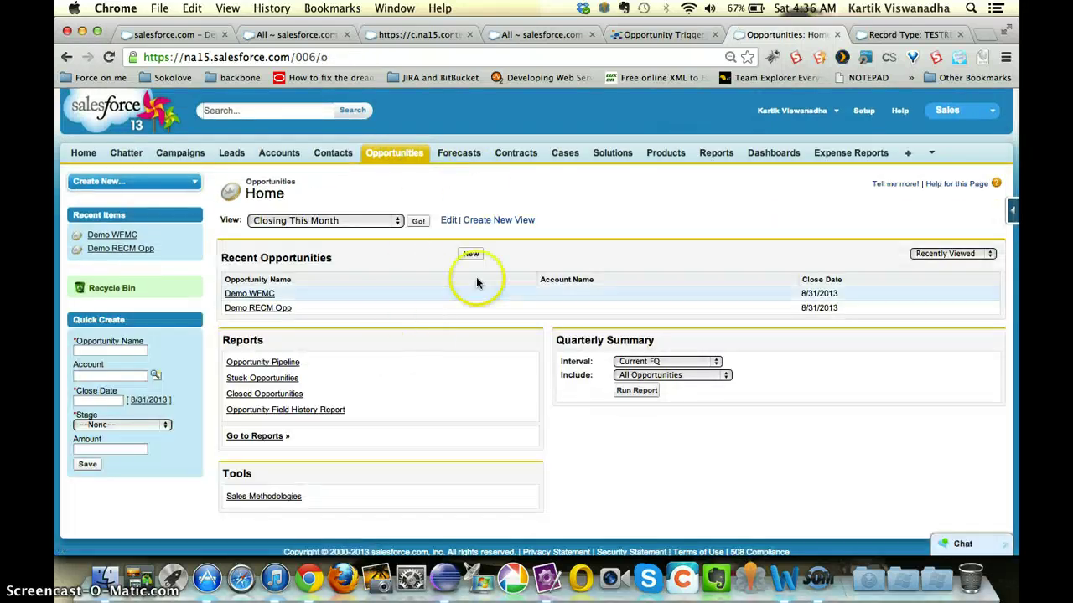
{"action": "left_click", "coordinate": [467, 255]}
{"action": "left_click", "coordinate": [394, 272]}
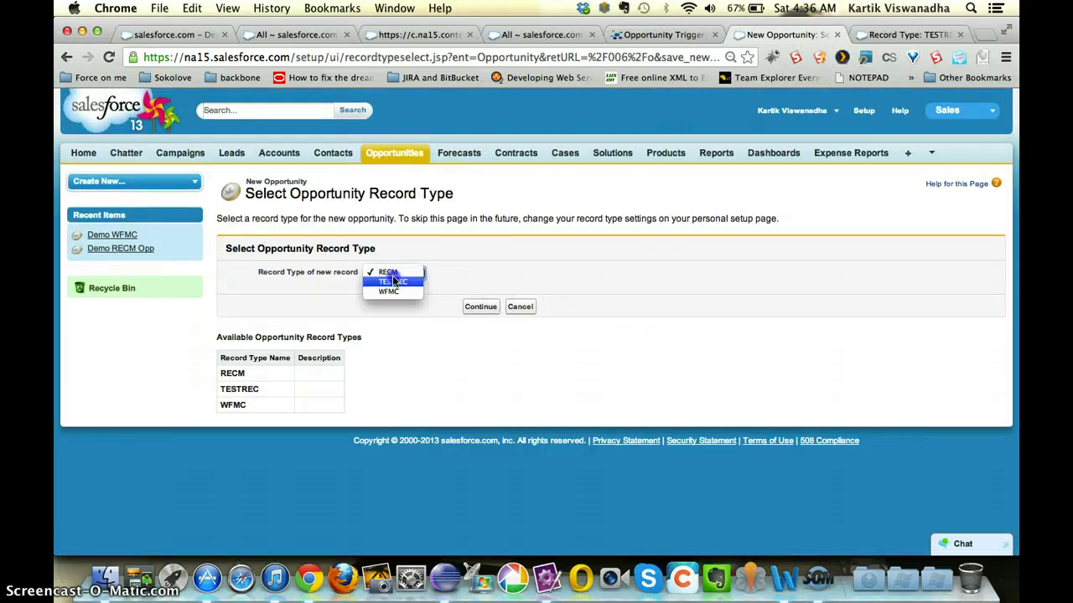
{"action": "left_click", "coordinate": [393, 282]}
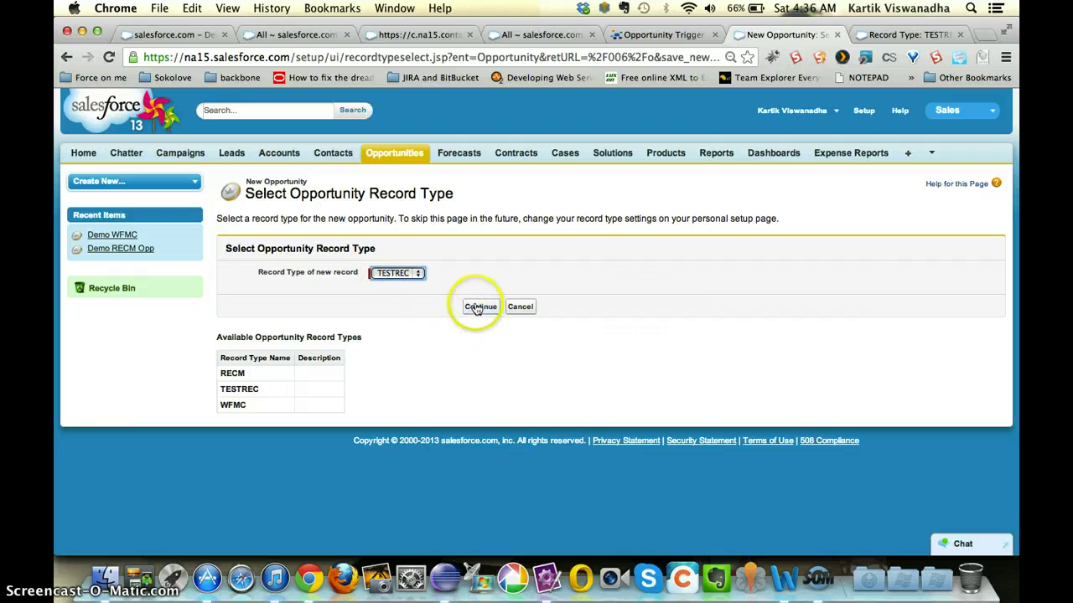
{"action": "left_click", "coordinate": [473, 308]}
Name the opportunity Demo Test, set close date 8/31/2013 and stage Qualification, and save it without a Status Change Date.
{"action": "left_click", "coordinate": [376, 298]}
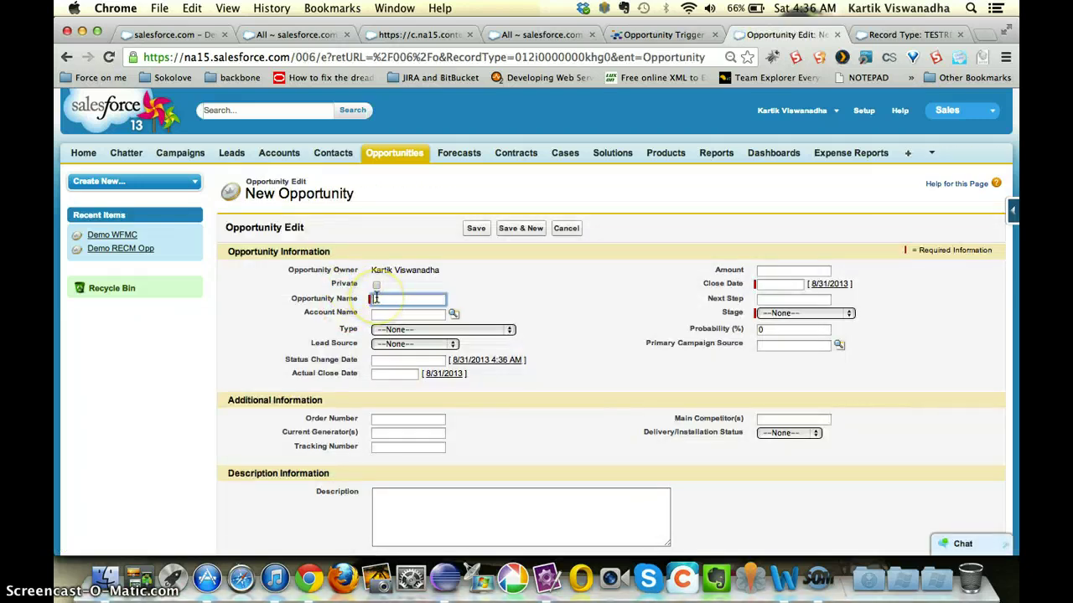
{"action": "type", "text": "Demo"}
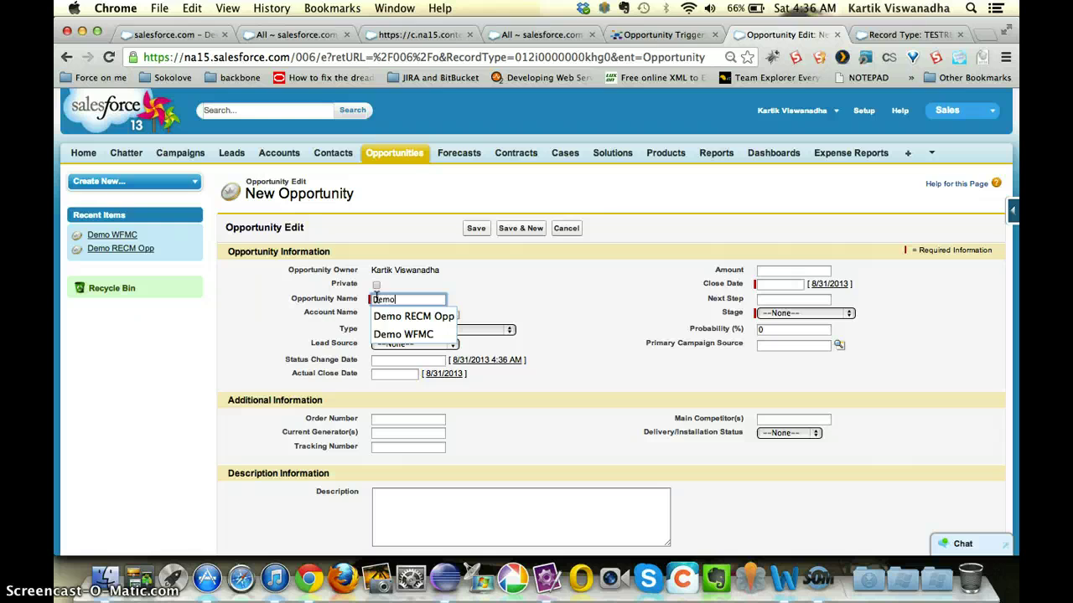
{"action": "type", "text": " Test"}
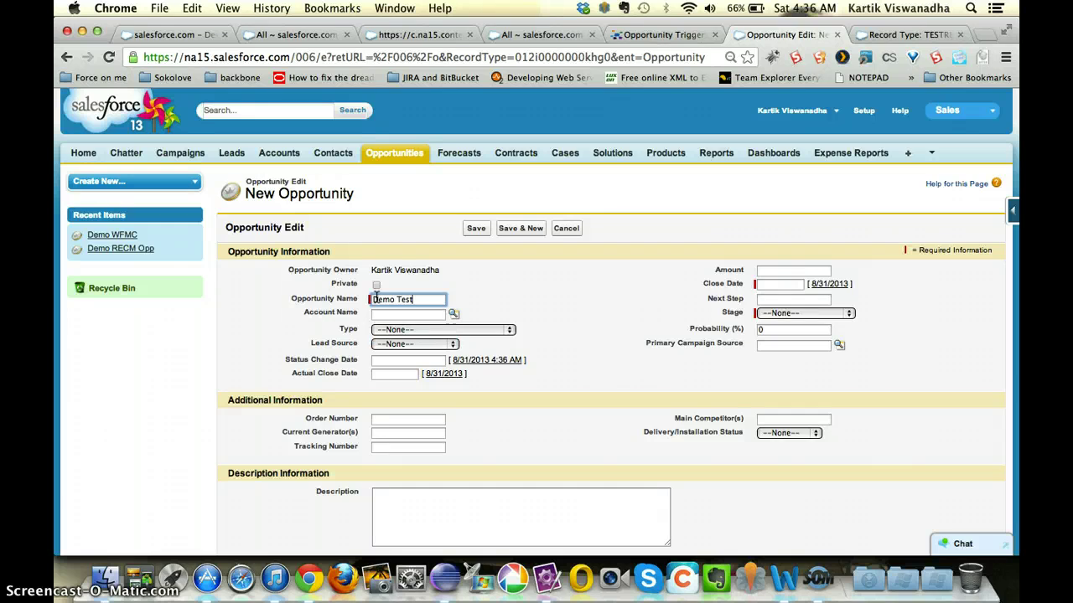
{"action": "left_click", "coordinate": [840, 286]}
{"action": "left_click", "coordinate": [828, 286]}
{"action": "left_click", "coordinate": [805, 312]}
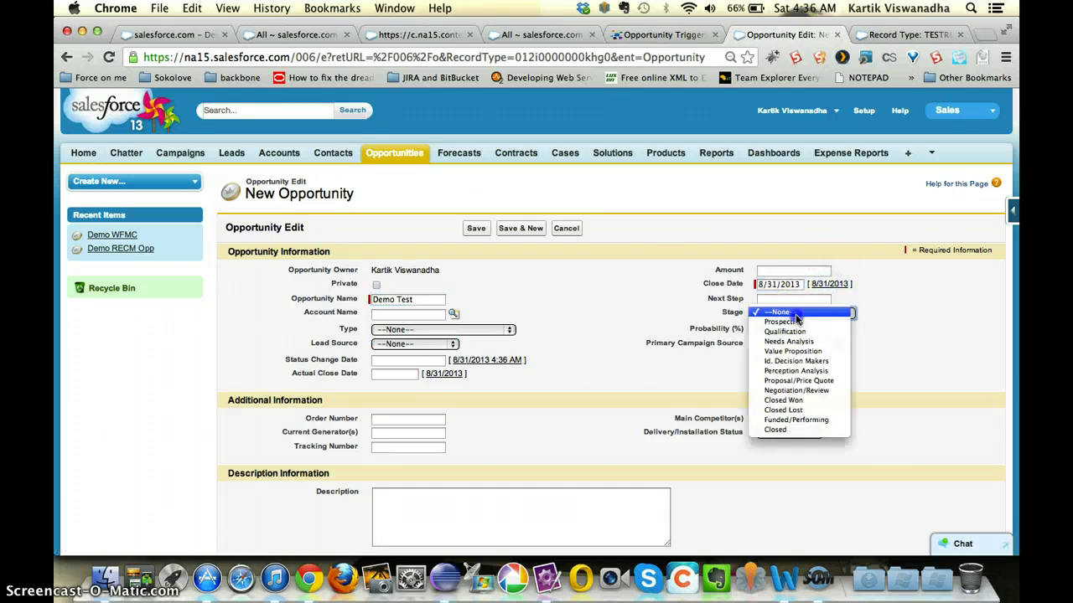
{"action": "left_click", "coordinate": [783, 329]}
{"action": "left_click", "coordinate": [475, 228]}
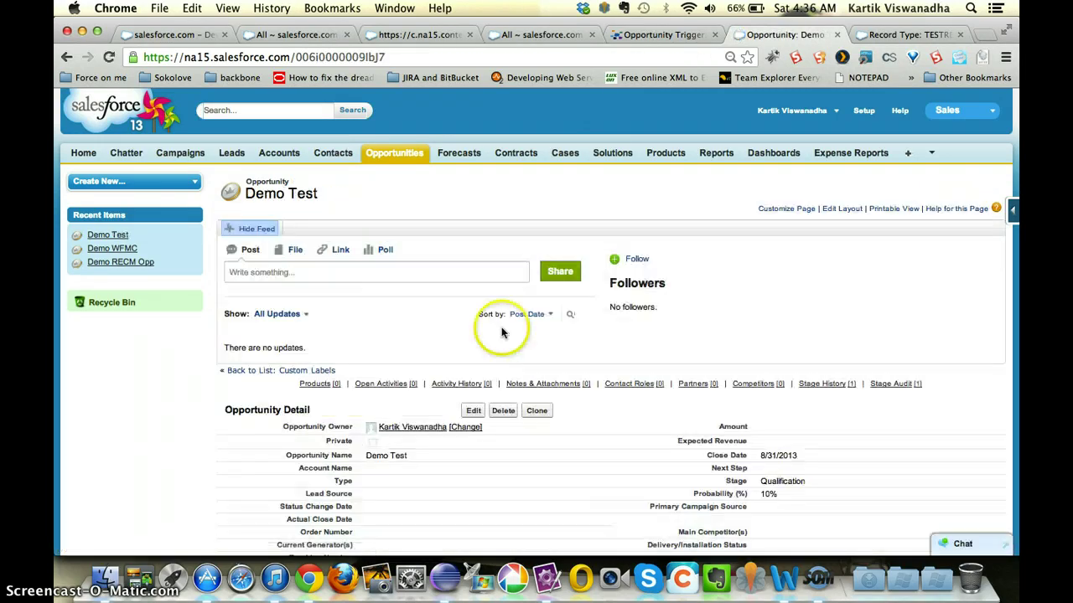
Examine the Demo Test opportunity's detail fields and related lists.
{"action": "scroll", "coordinate": [445, 317], "scroll_direction": "down", "scroll_amount": 4}
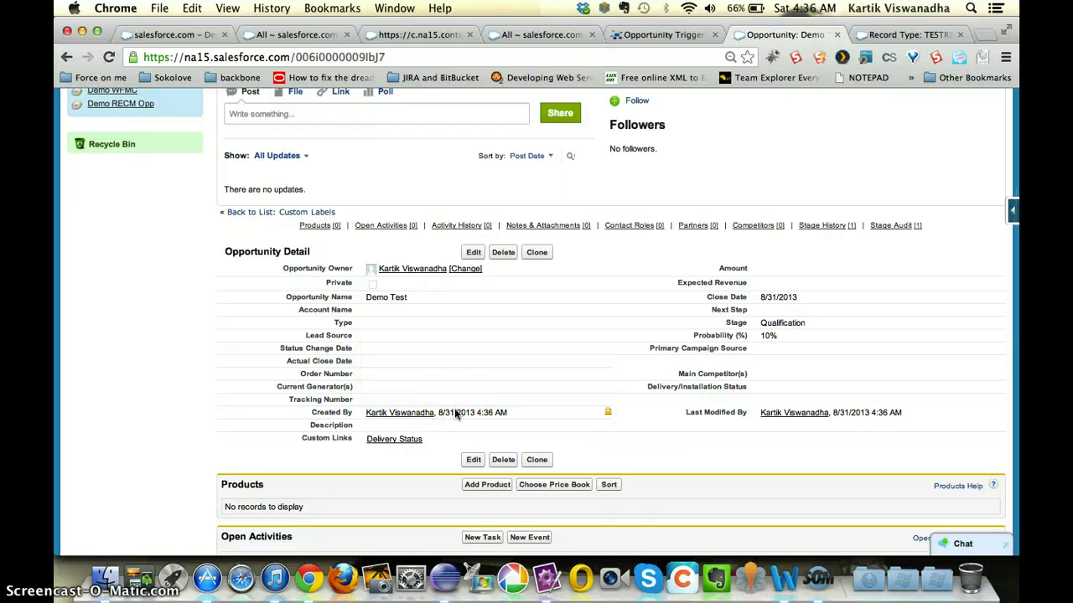
{"action": "scroll", "coordinate": [454, 412], "scroll_direction": "down", "scroll_amount": 6}
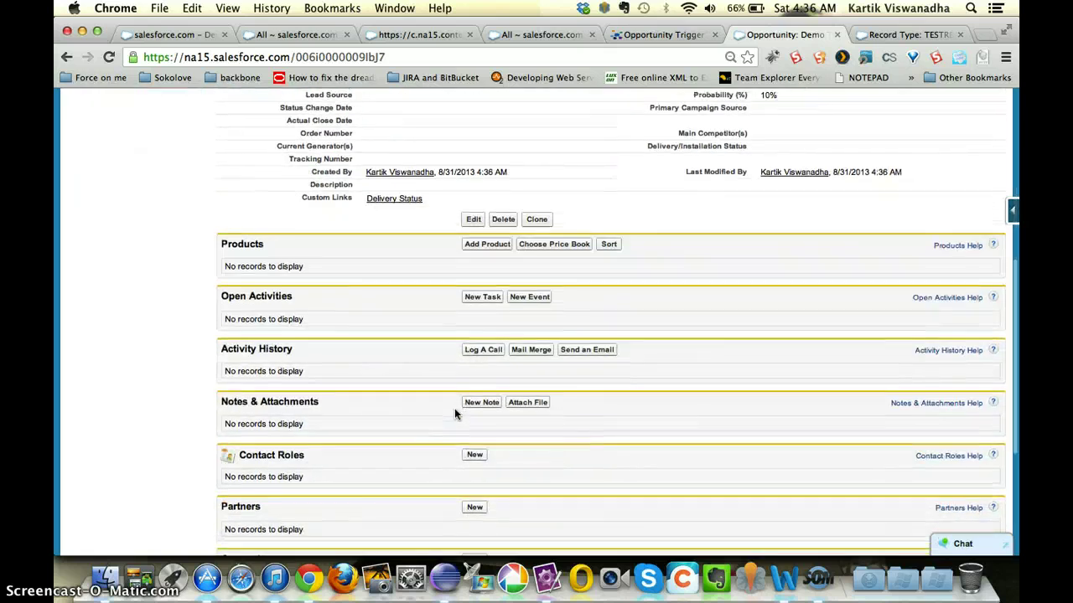
{"action": "scroll", "coordinate": [454, 408], "scroll_direction": "up", "scroll_amount": 7}
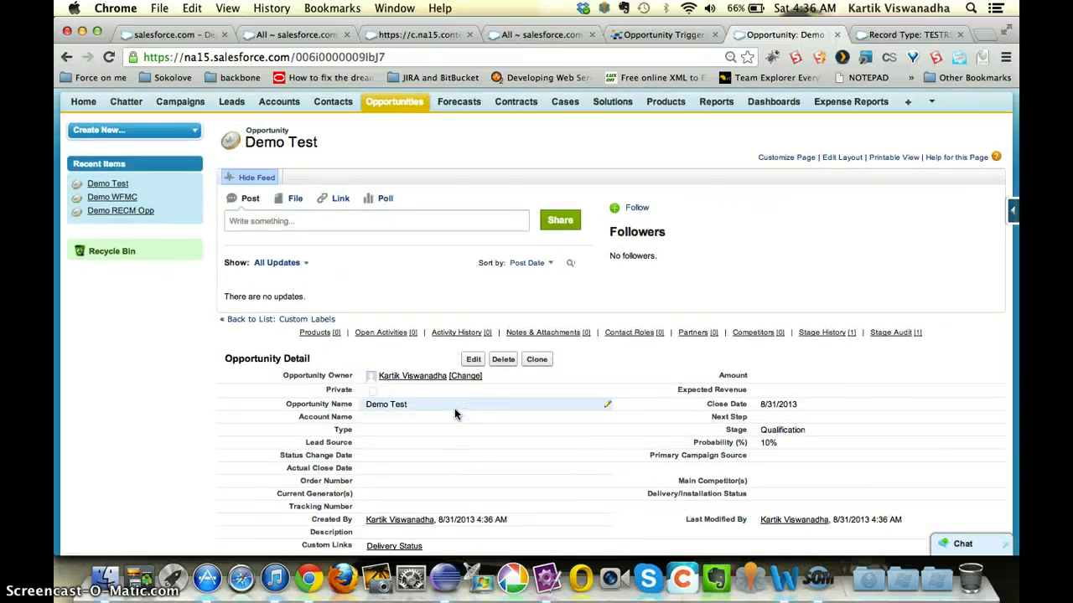
Return to the Opportunities home page and open the list of Opportunity validation rules.
{"action": "scroll", "coordinate": [450, 346], "scroll_direction": "up", "scroll_amount": 1}
{"action": "left_click", "coordinate": [387, 154]}
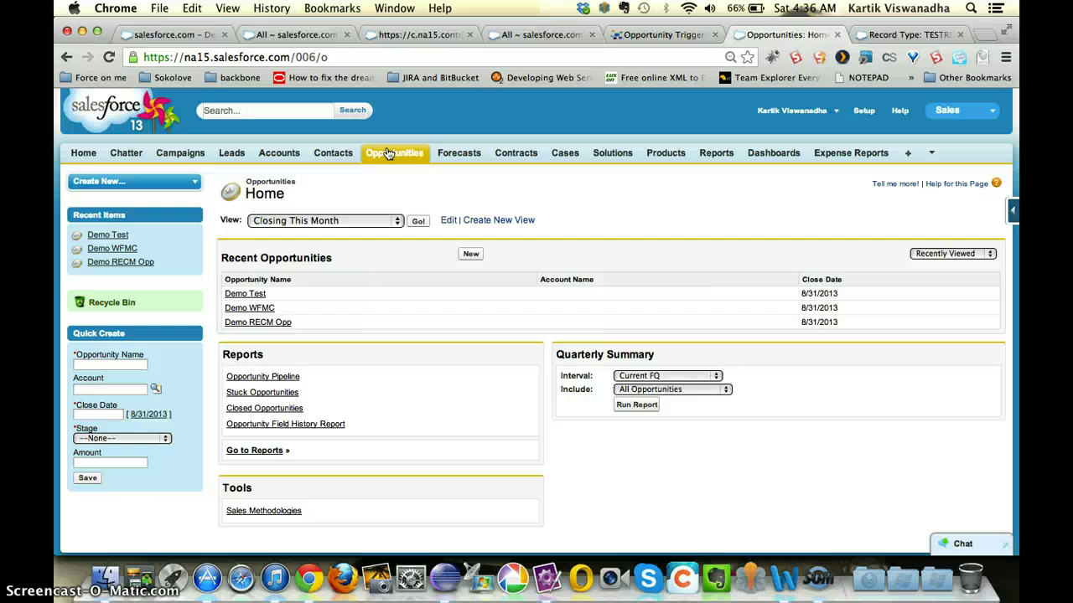
{"action": "left_click", "coordinate": [1013, 214]}
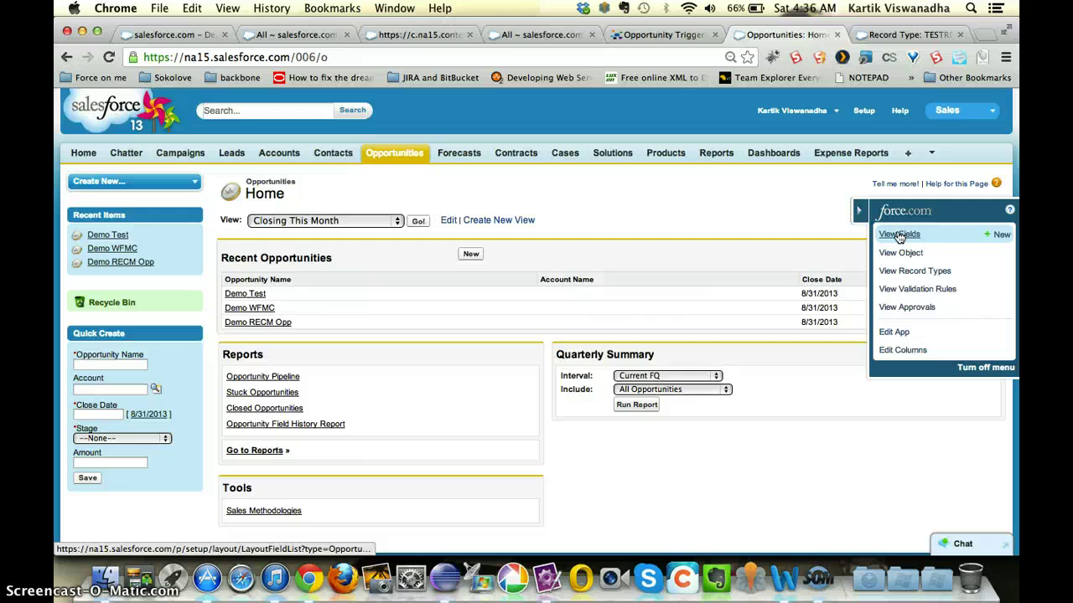
{"action": "left_click", "coordinate": [915, 289]}
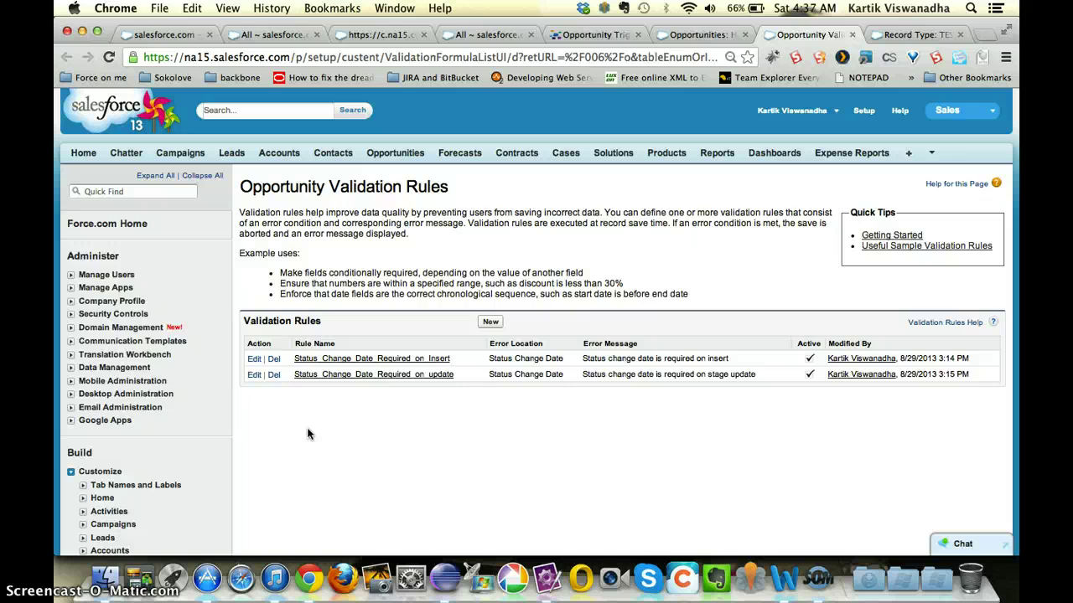
Examine the error condition formulas of the Status_Change_Date_Required_on_Insert and Status_Change_Date_Required_on_update rules, and return to the validation rules list.
{"action": "left_click", "coordinate": [344, 358]}
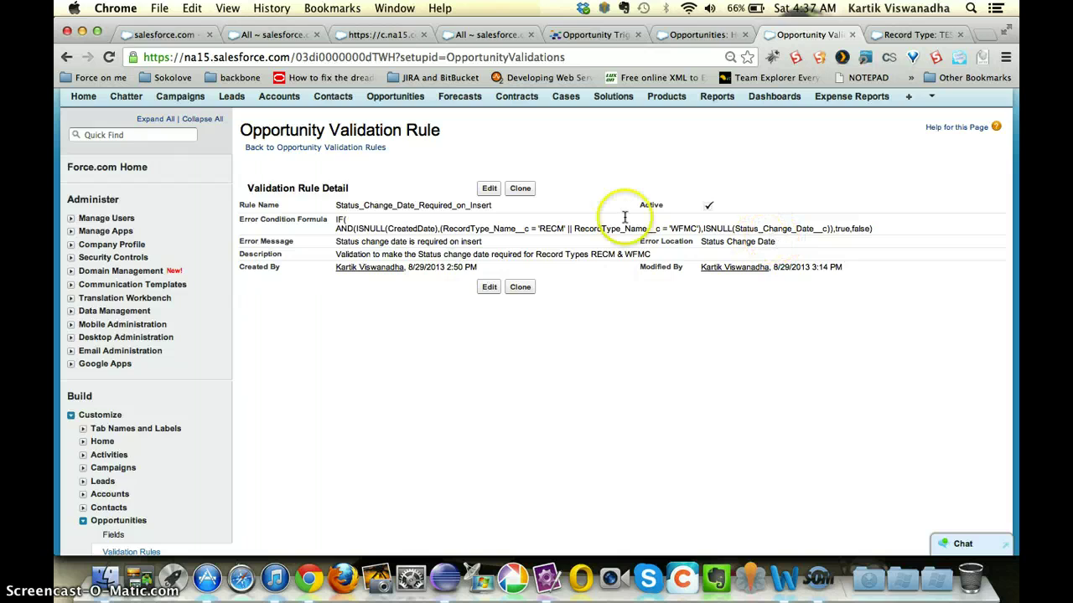
{"action": "left_click", "coordinate": [310, 147]}
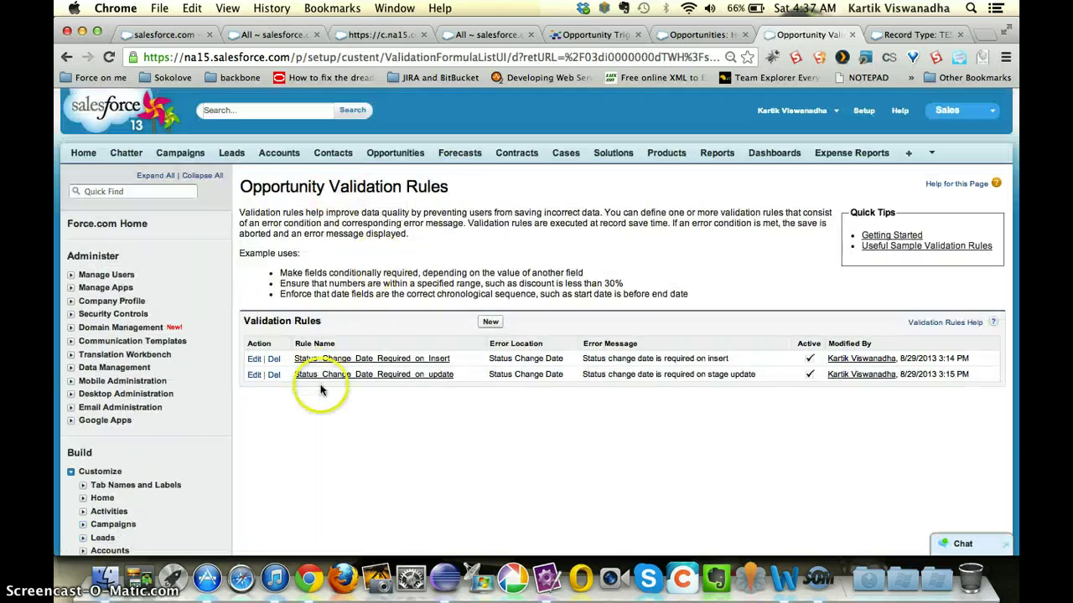
{"action": "left_click", "coordinate": [362, 375]}
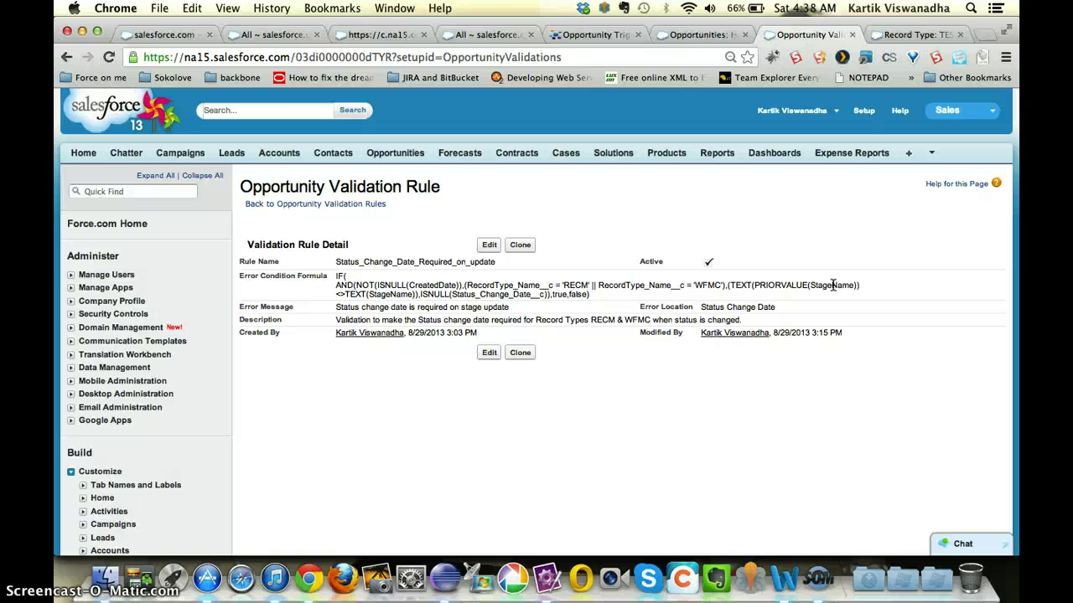
{"action": "left_click", "coordinate": [369, 205]}
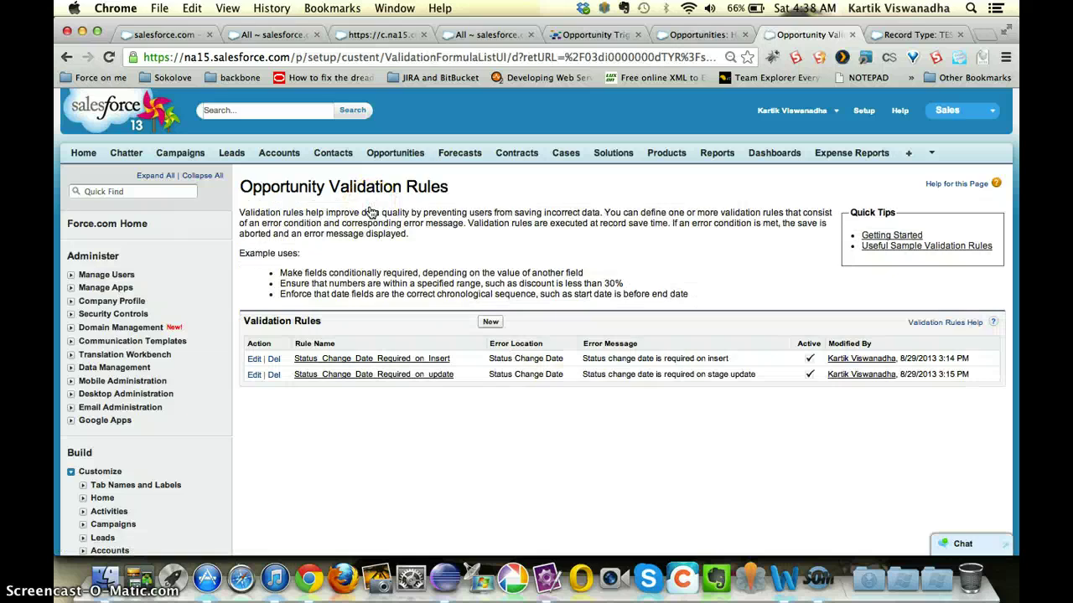